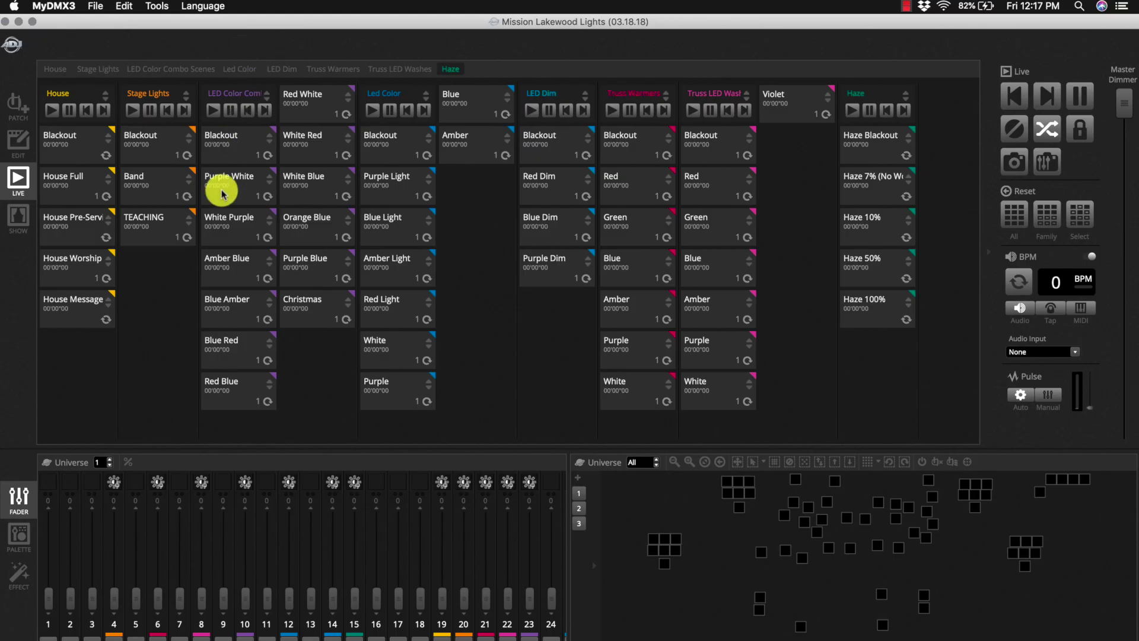
- Trigger the Purple White and White Blue LED combo scenes, plus the Band stage light scene
click(223, 193)
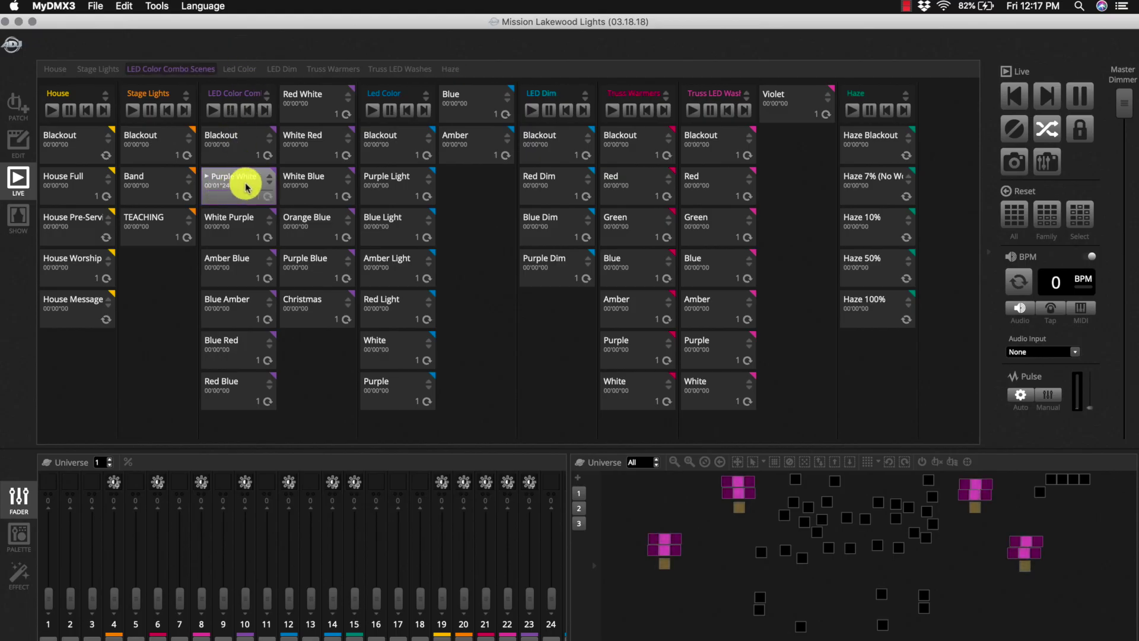
click(310, 179)
click(153, 194)
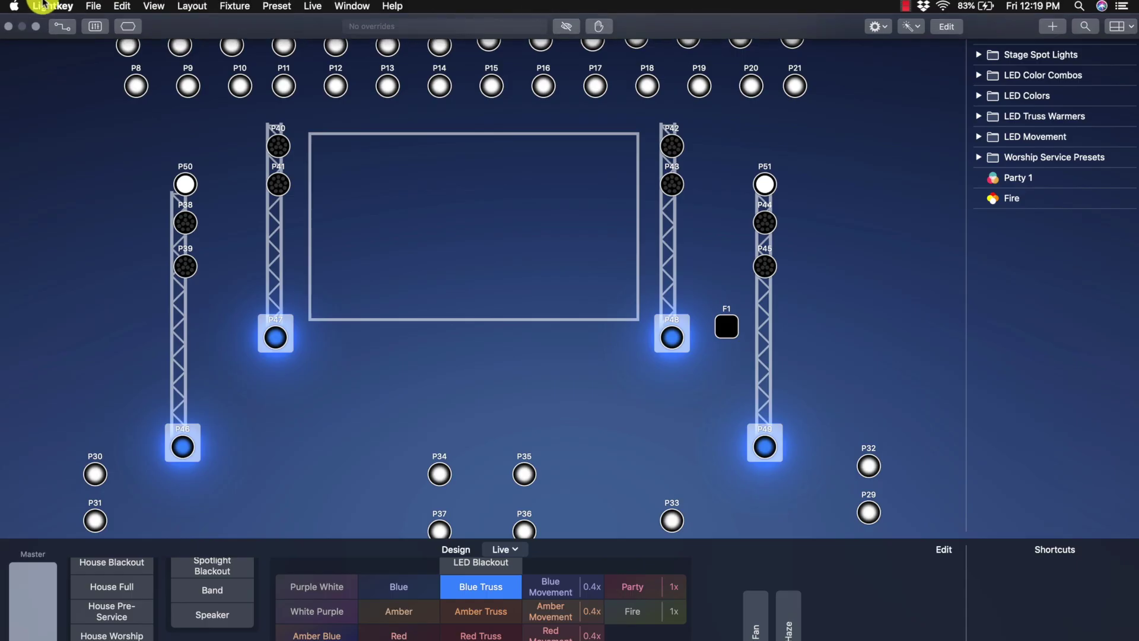
- In Lightkey, patch one Acme LED-192 RGB fixture with short name ST1 starting at channel 375
click(54, 7)
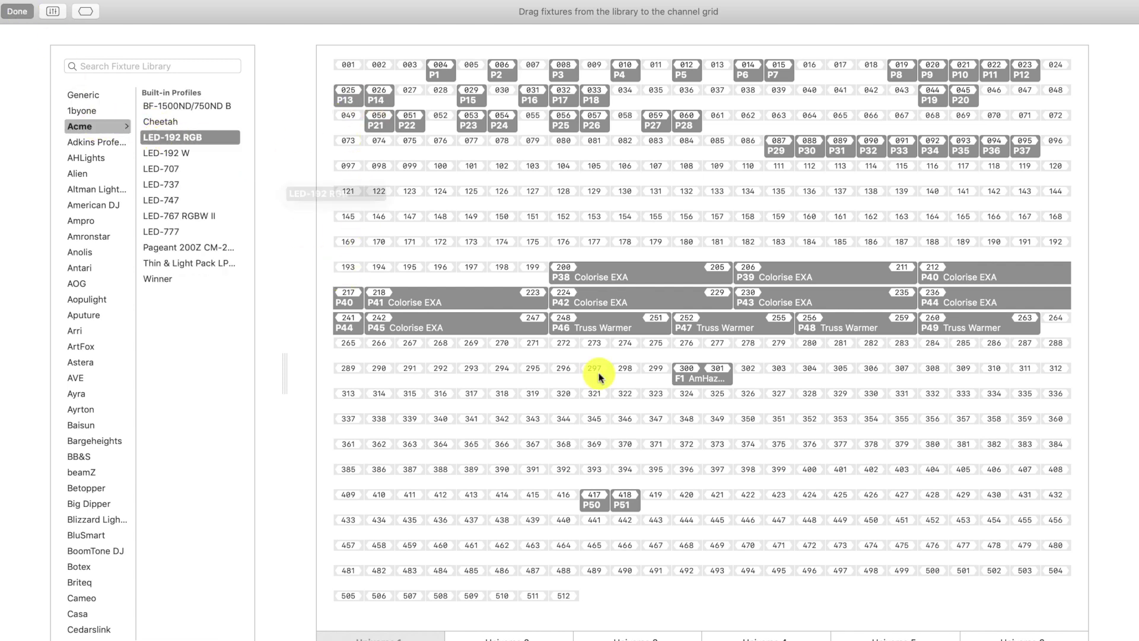
drag(202, 143, 706, 439)
mouse_move(781, 460)
mouse_down()
mouse_move(792, 451)
mouse_move(781, 451)
mouse_up()
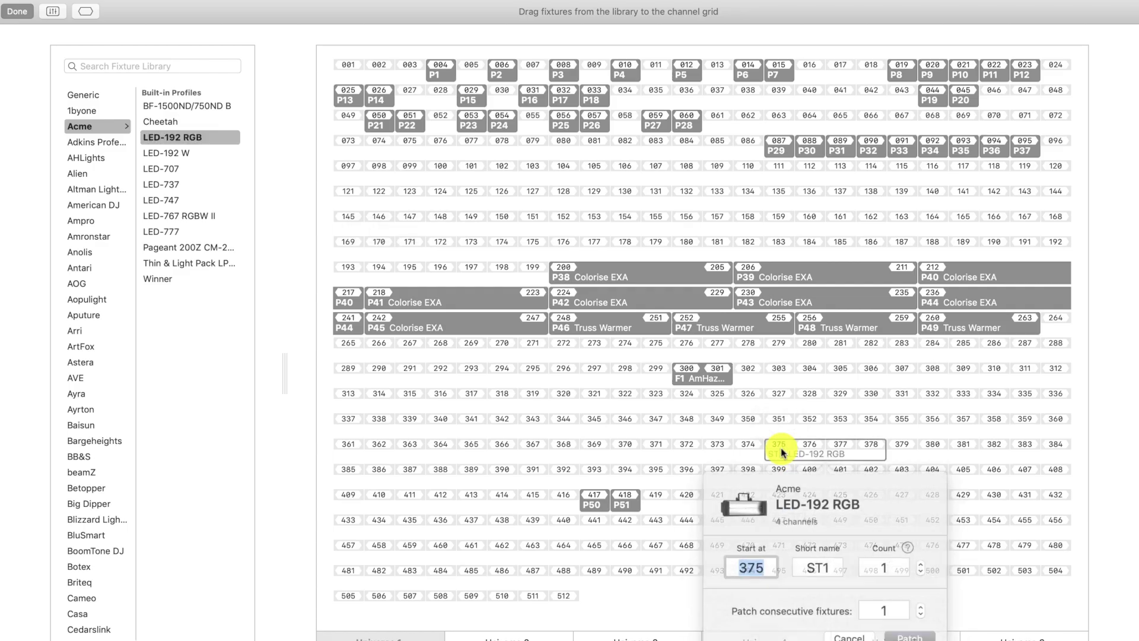
click(902, 629)
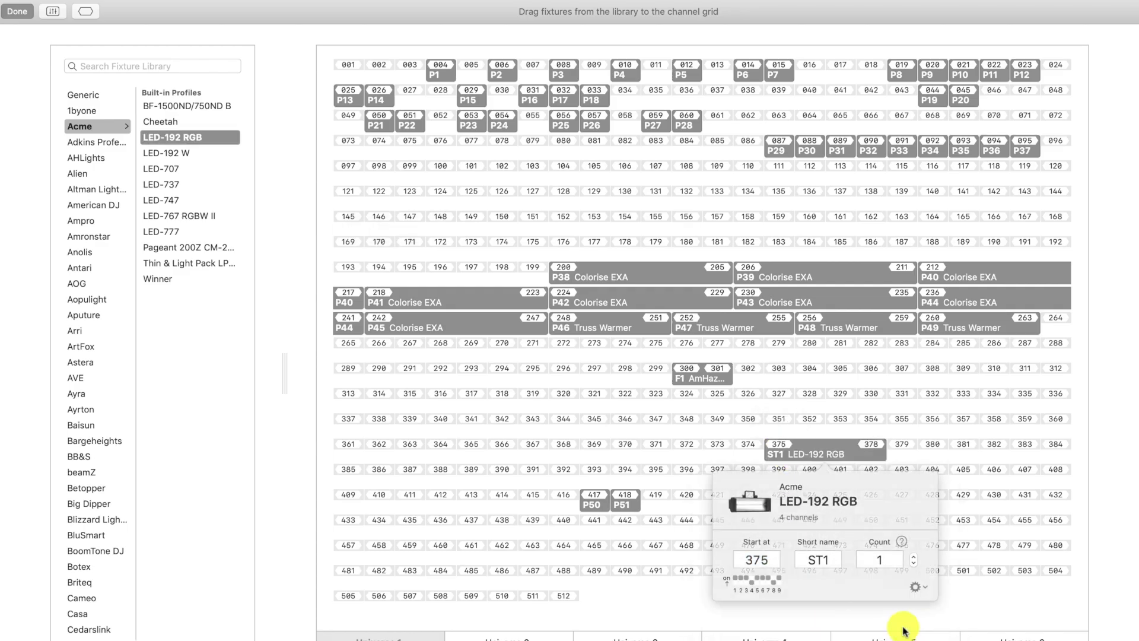
- Remove the ST1 fixture from the channel grid and confirm its removal
right_click(821, 452)
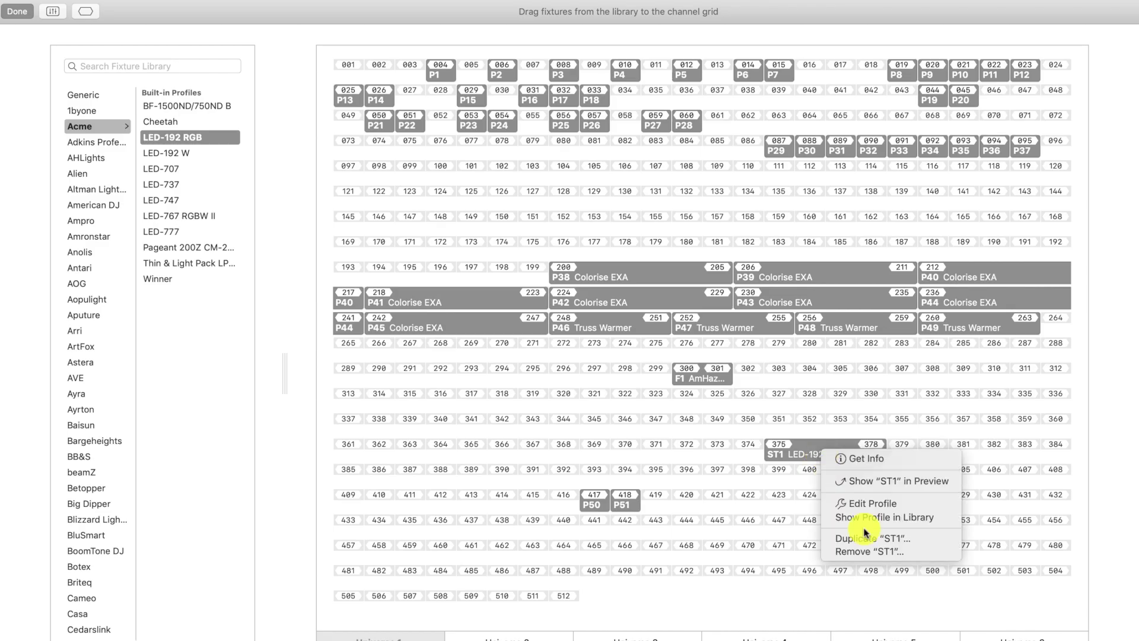
click(869, 551)
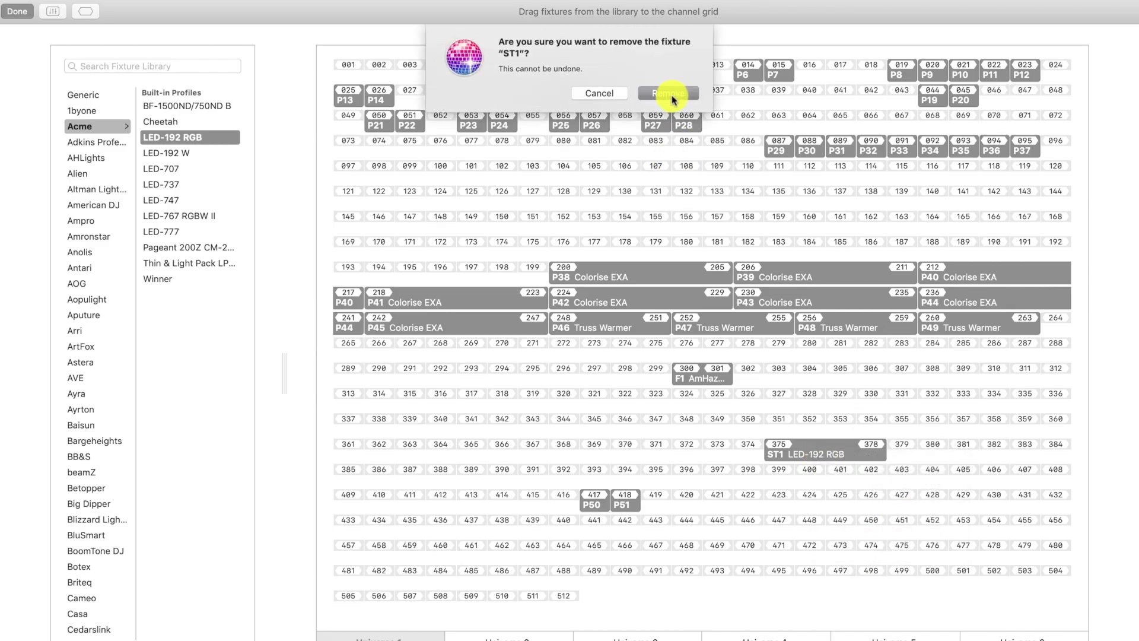
click(671, 94)
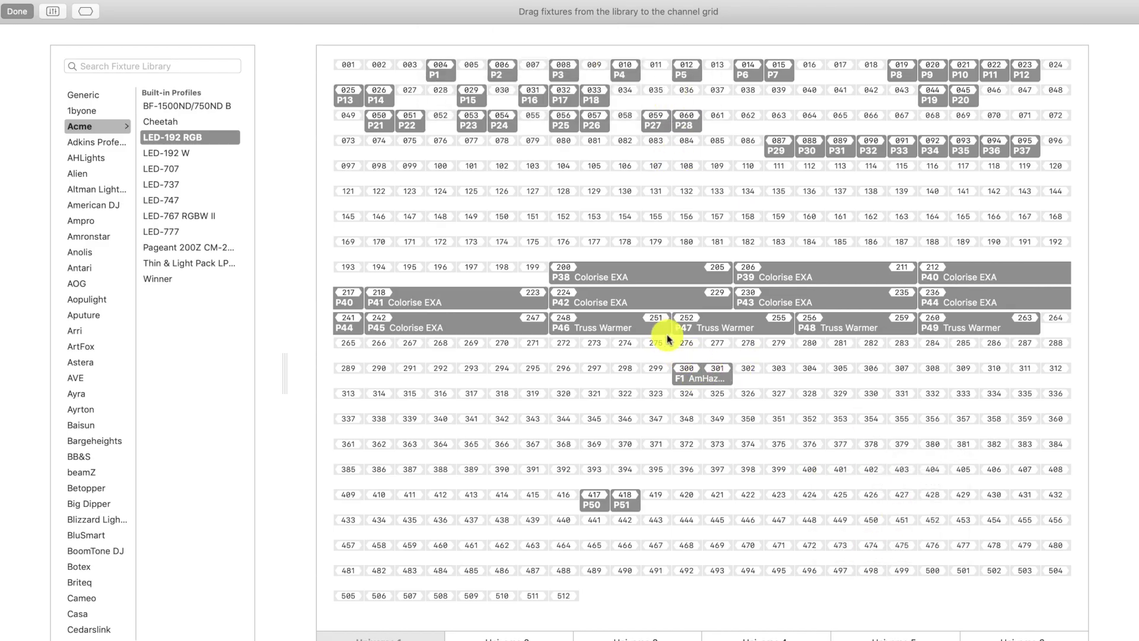
- Switch between Lightkey and MyDMX3 to compare how fixtures are laid out in their patch grids
click(689, 376)
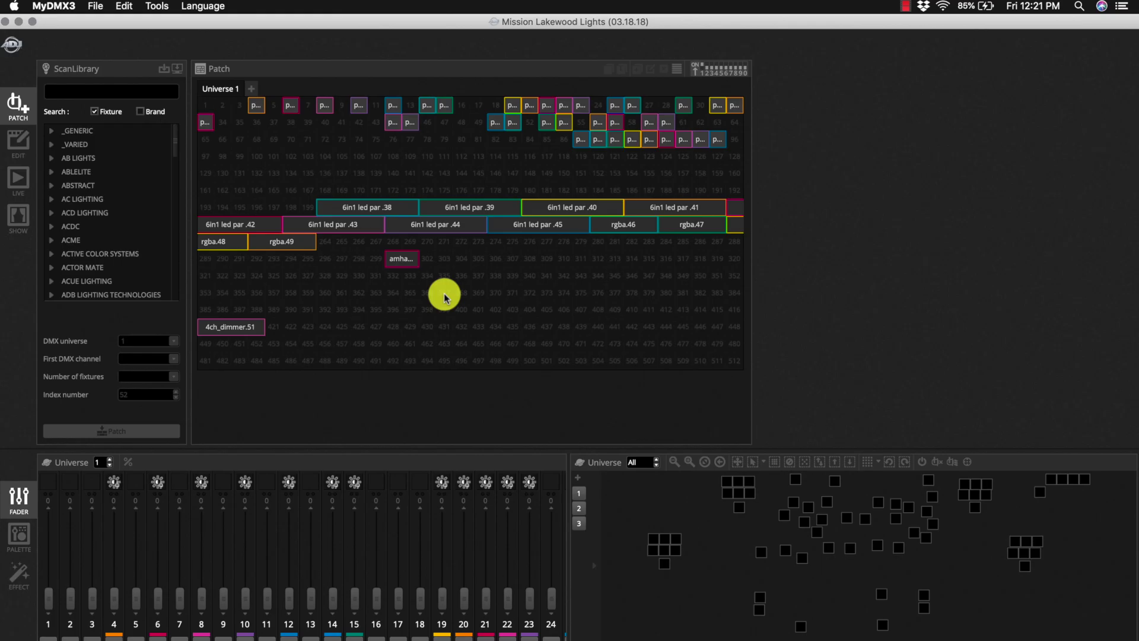
key(ctrl+Right)
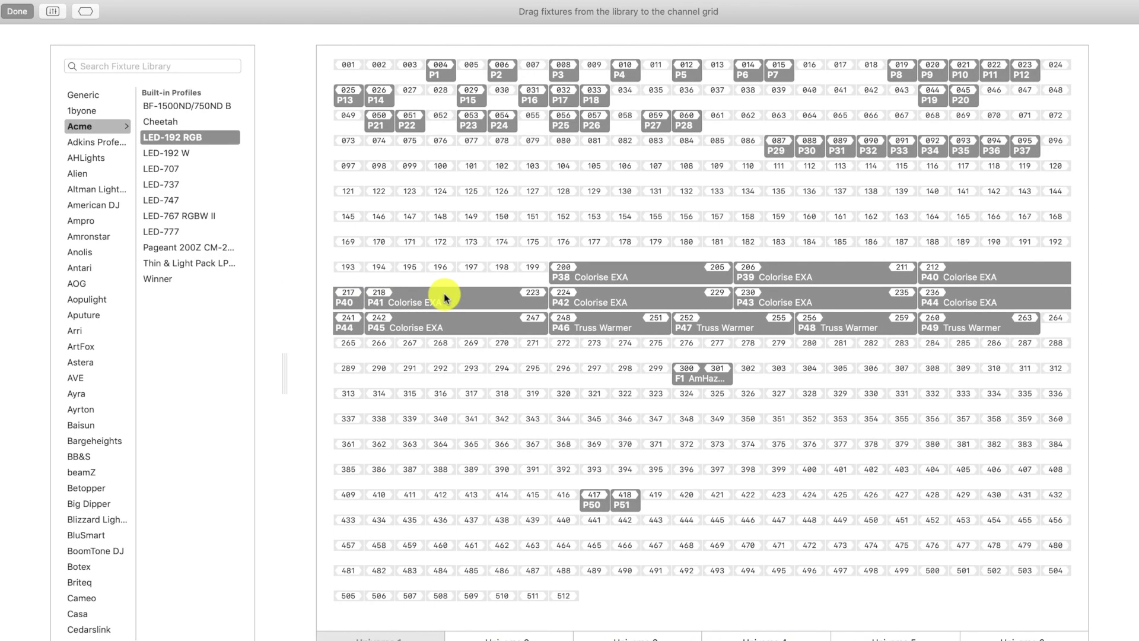
key(ctrl+Left)
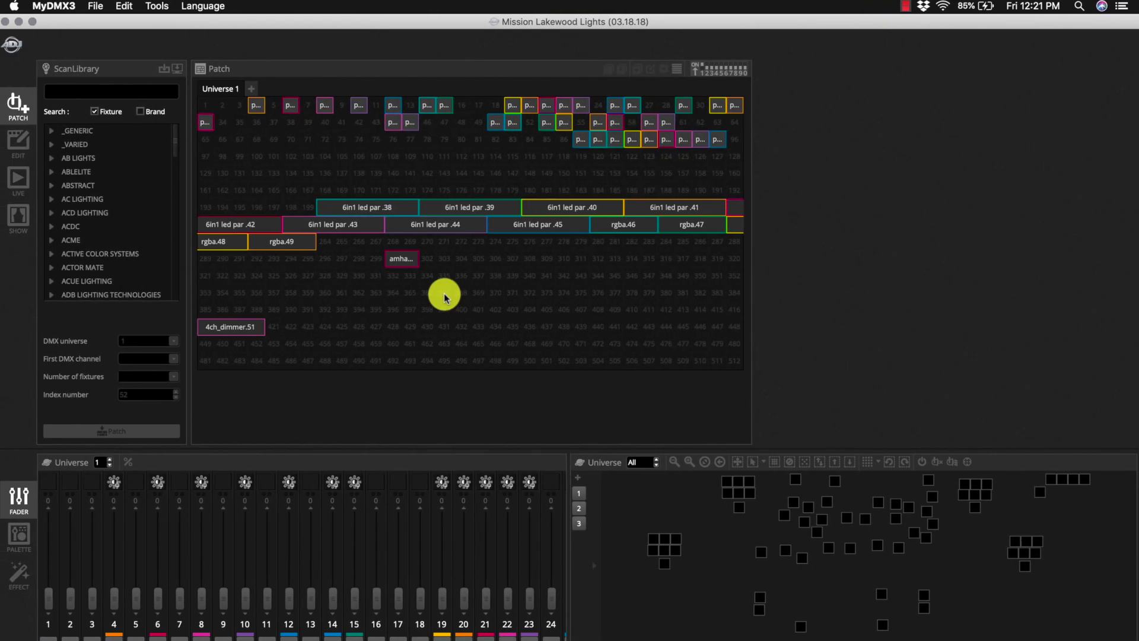
key(ctrl+Right)
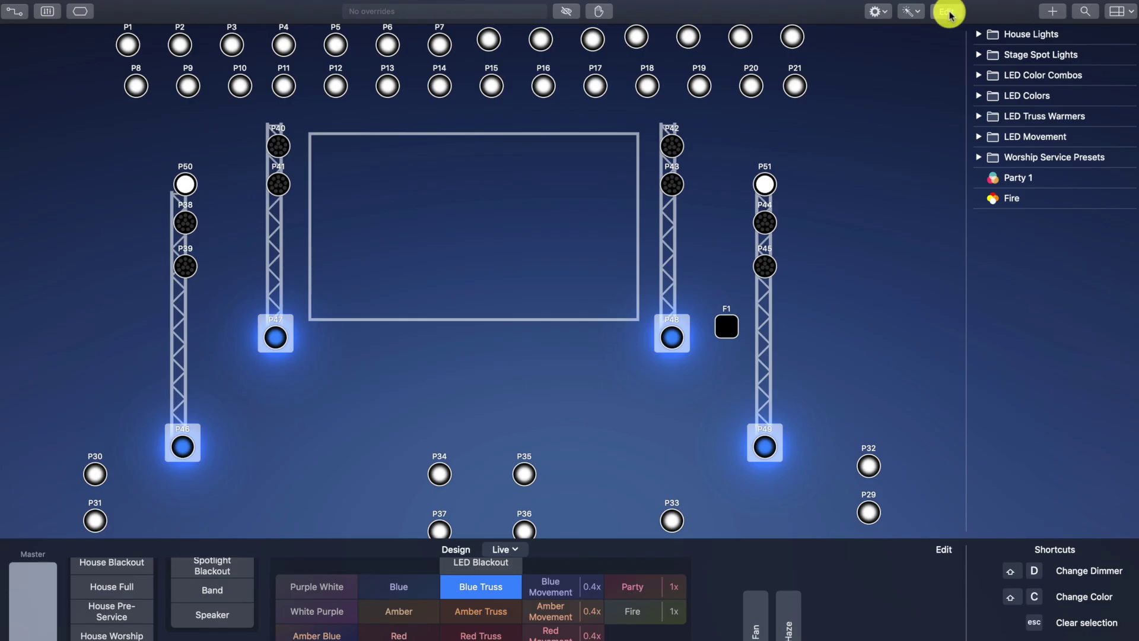
- Edit the stage preview by slightly shifting the screen rectangle and the outer truss under P50, and undo the last change
click(948, 12)
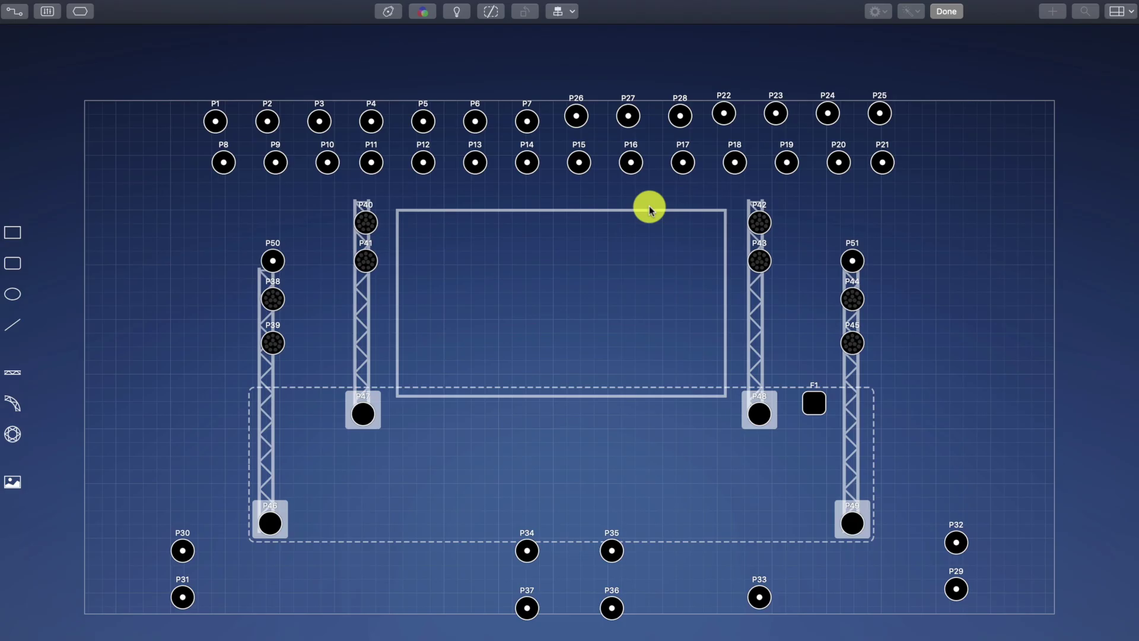
mouse_move(648, 207)
mouse_down()
mouse_move(646, 191)
mouse_move(631, 216)
mouse_move(647, 219)
mouse_up()
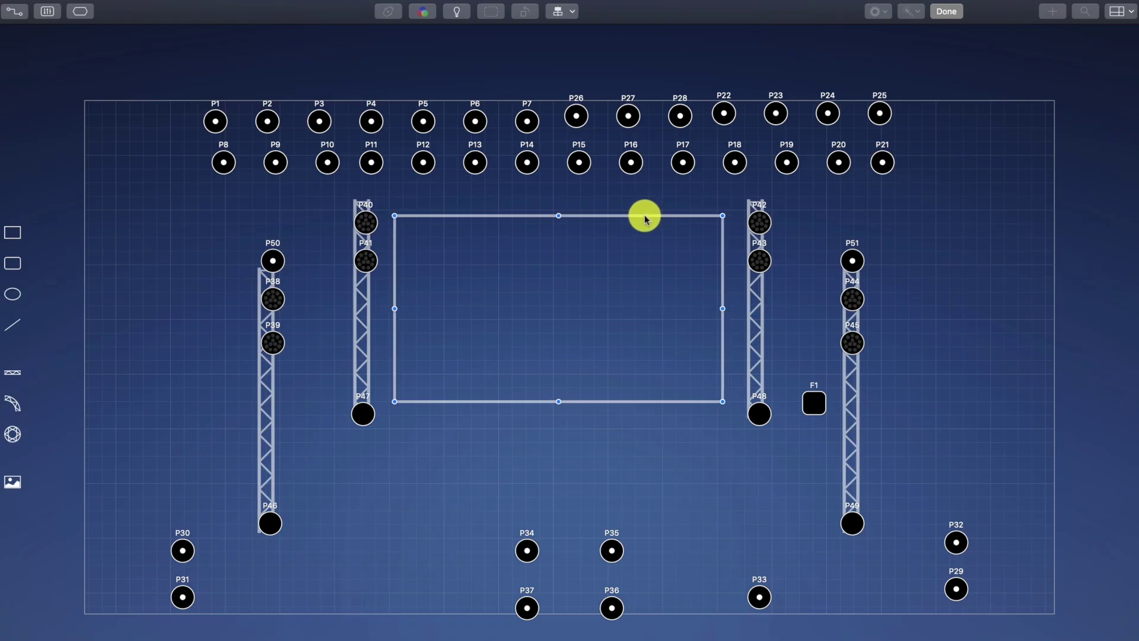
mouse_move(258, 416)
mouse_down()
mouse_move(222, 412)
mouse_move(266, 420)
mouse_up()
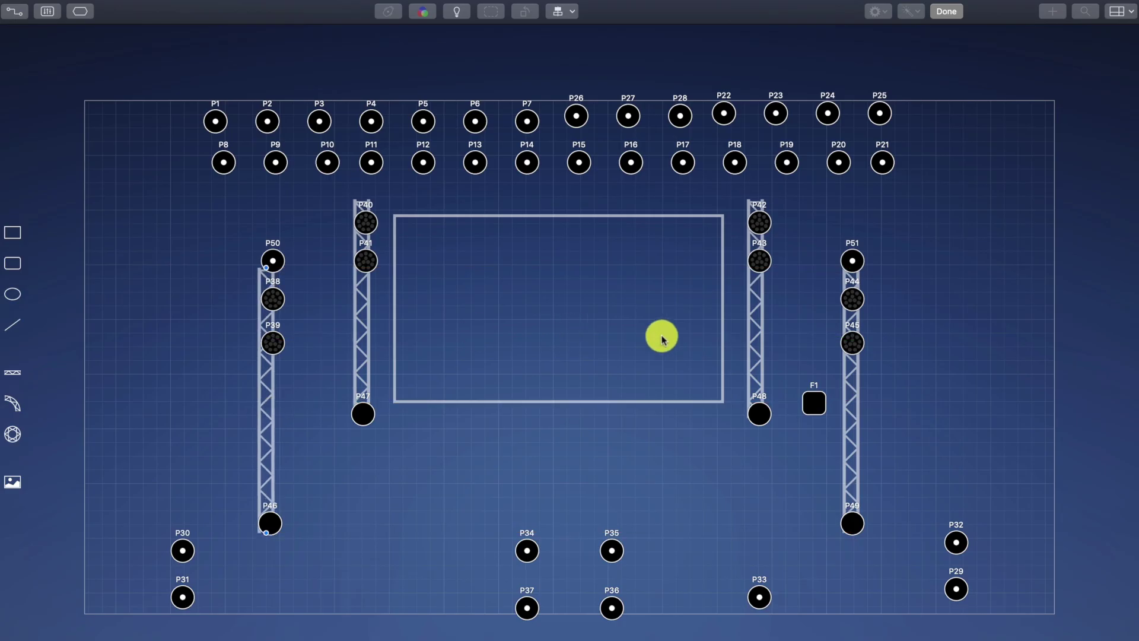
key(super+z)
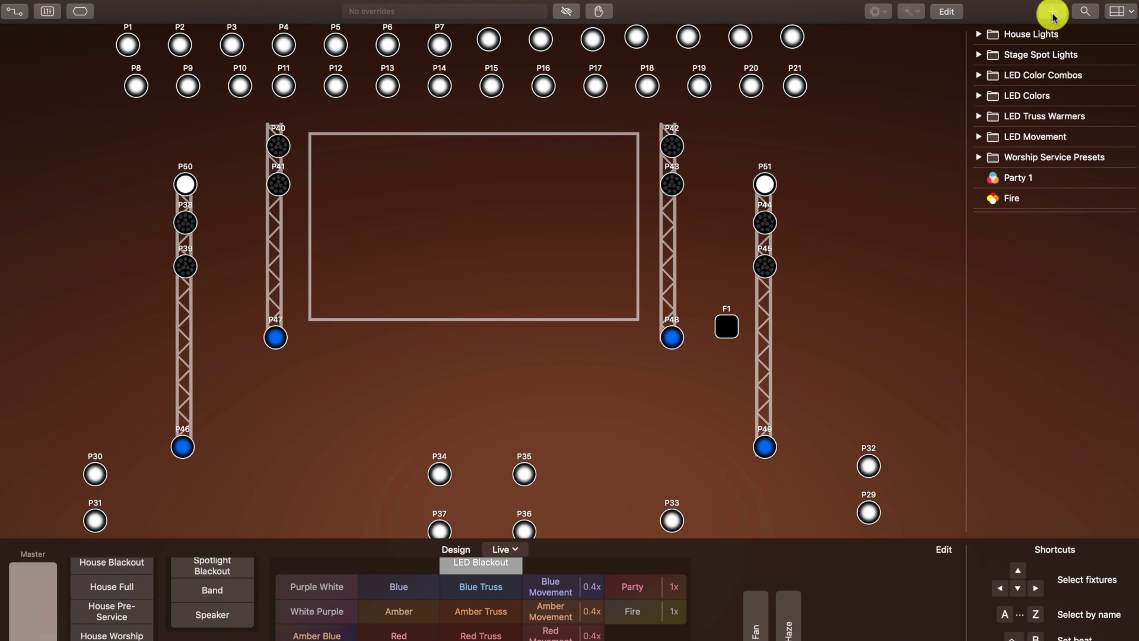
- Create a new empty preset and name it New Light Scene
click(1053, 14)
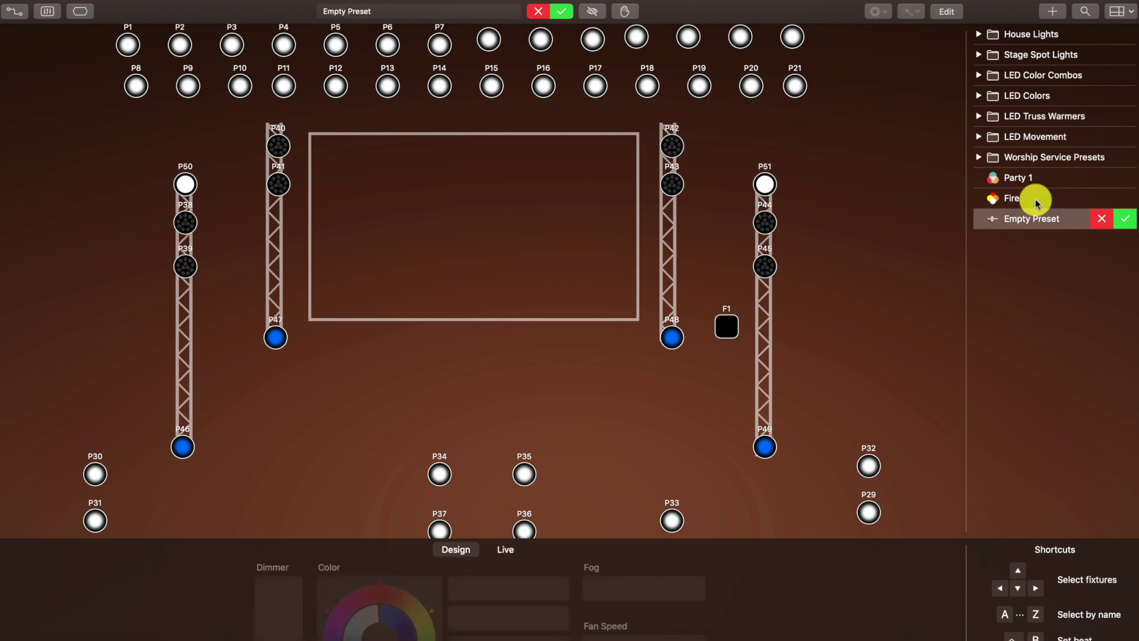
double_click(1024, 220)
text(Ne)
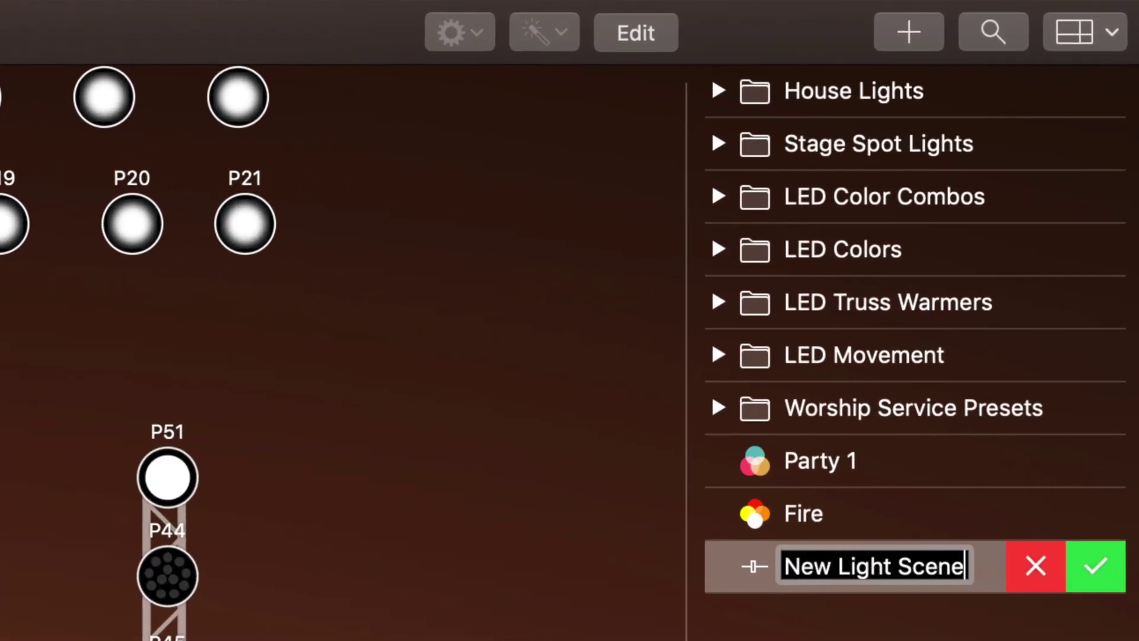
text(w Light Scene)
click(732, 611)
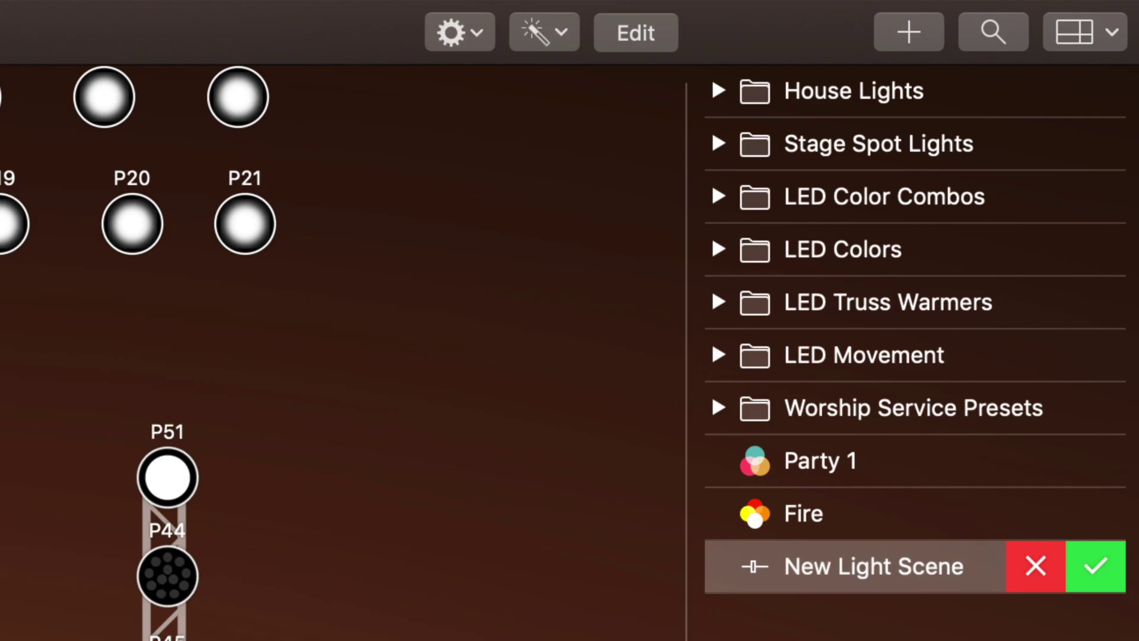
- Examine the presets in each folder from House Lights through LED Movement, collapsing each folder after viewing it
click(719, 91)
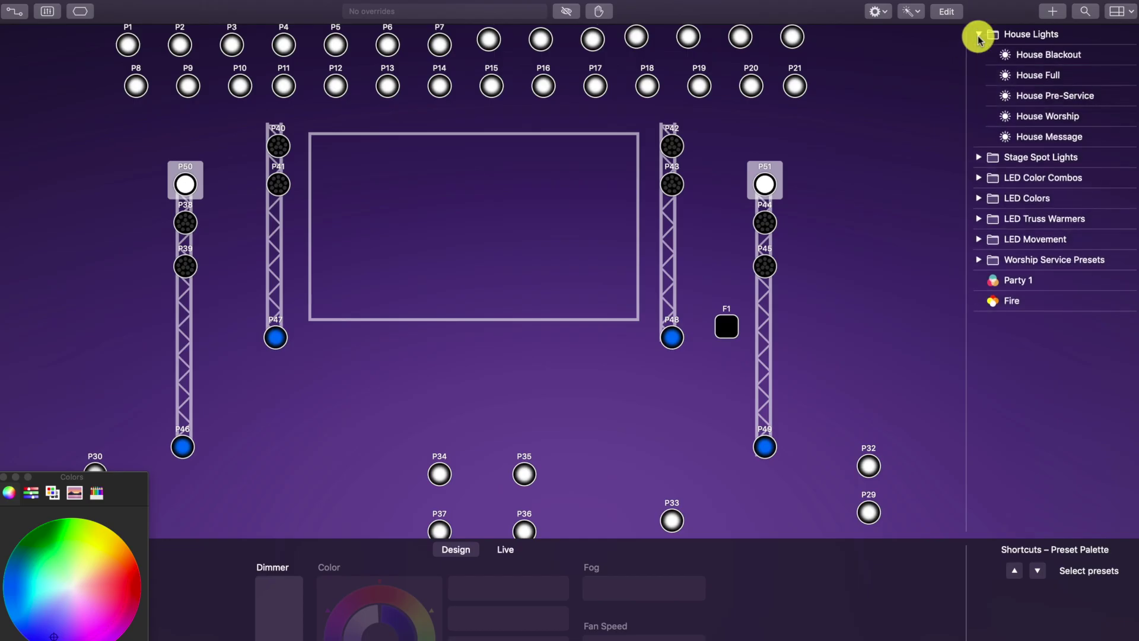
click(979, 36)
click(979, 54)
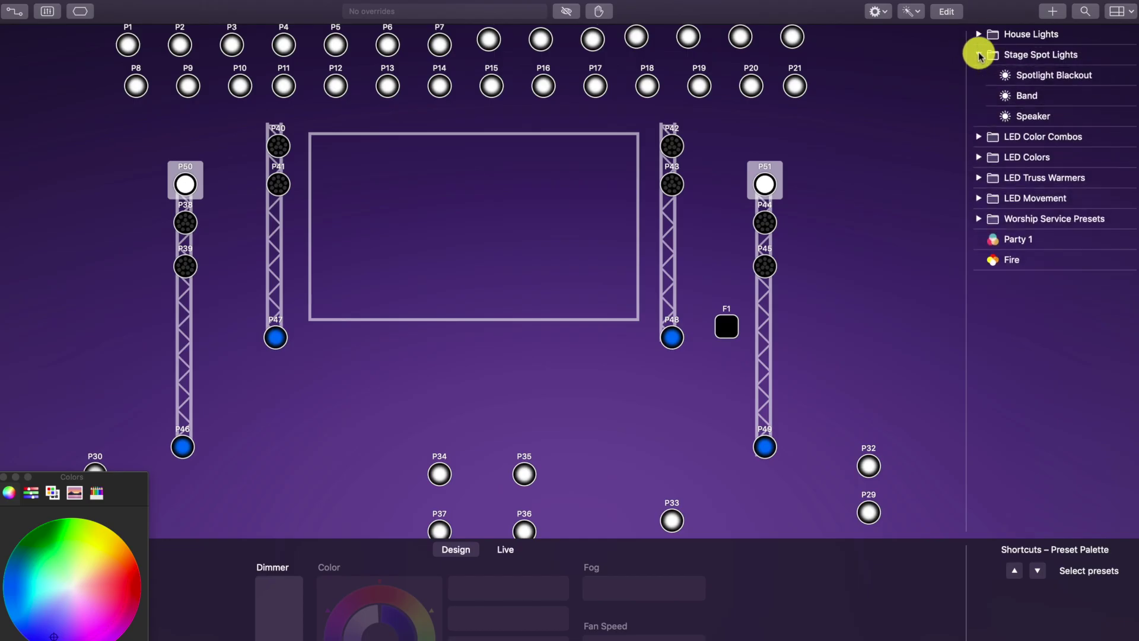
click(979, 55)
click(978, 75)
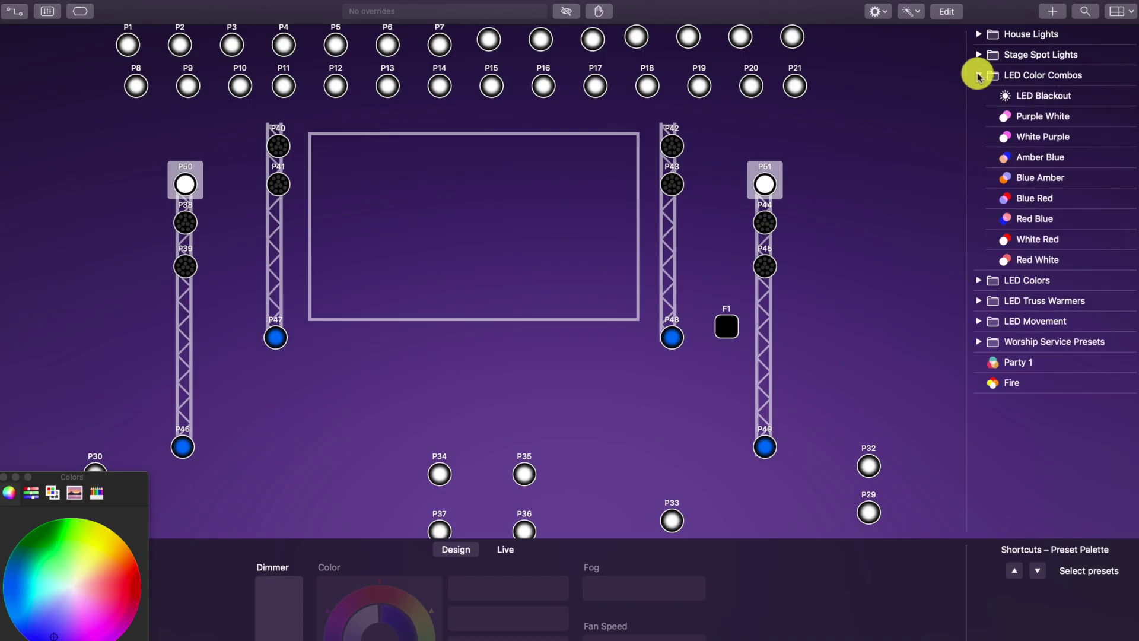
click(979, 75)
click(979, 96)
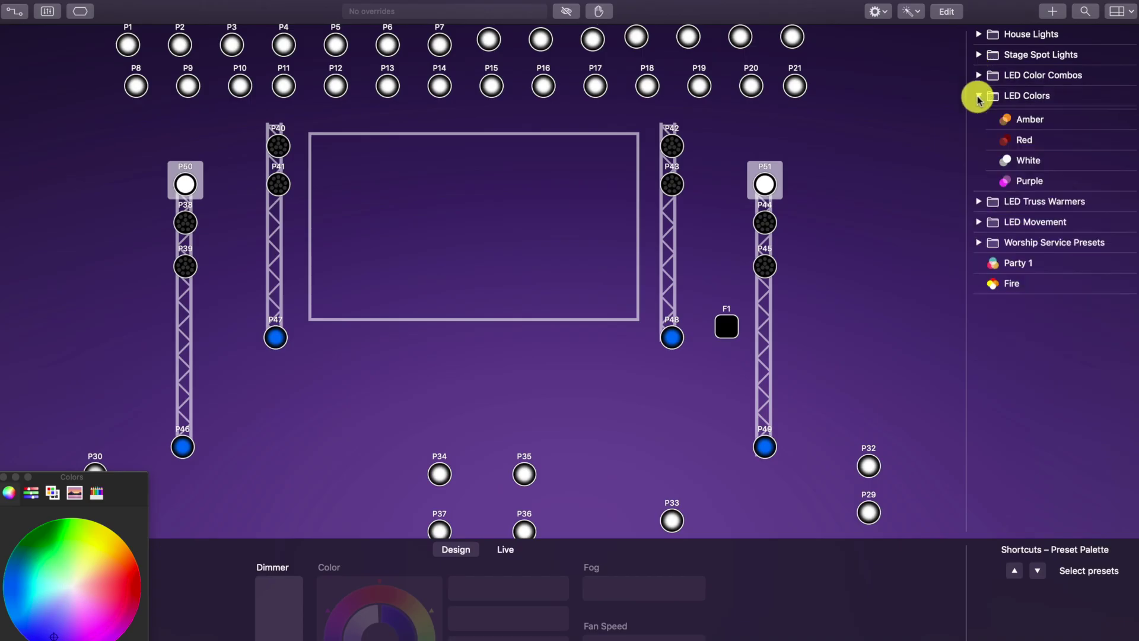
click(979, 97)
click(979, 117)
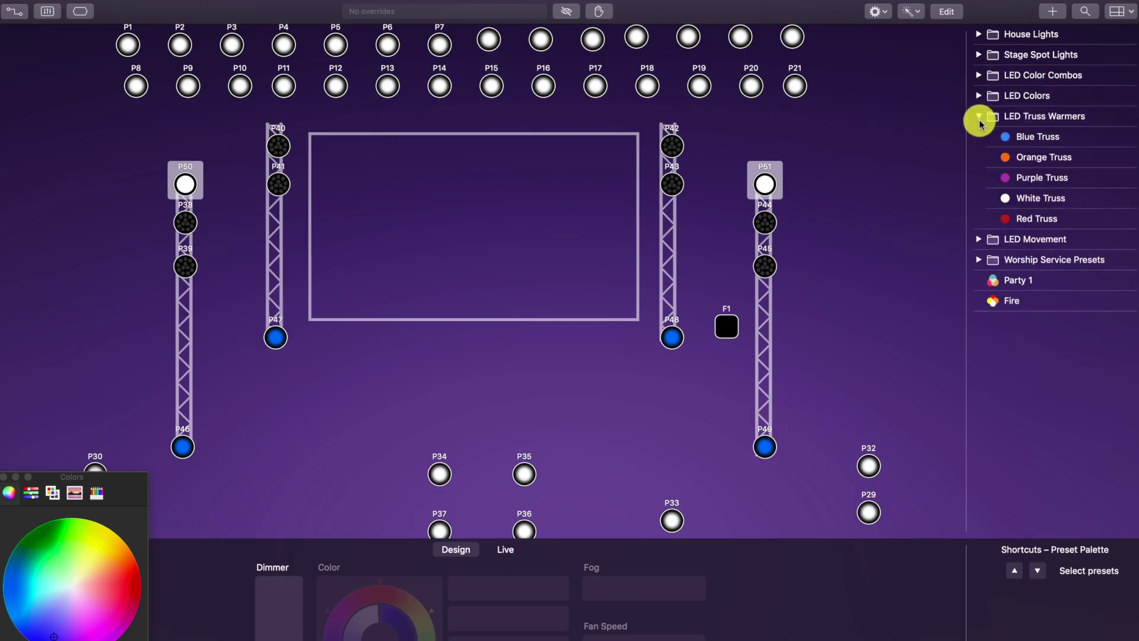
click(980, 119)
click(979, 137)
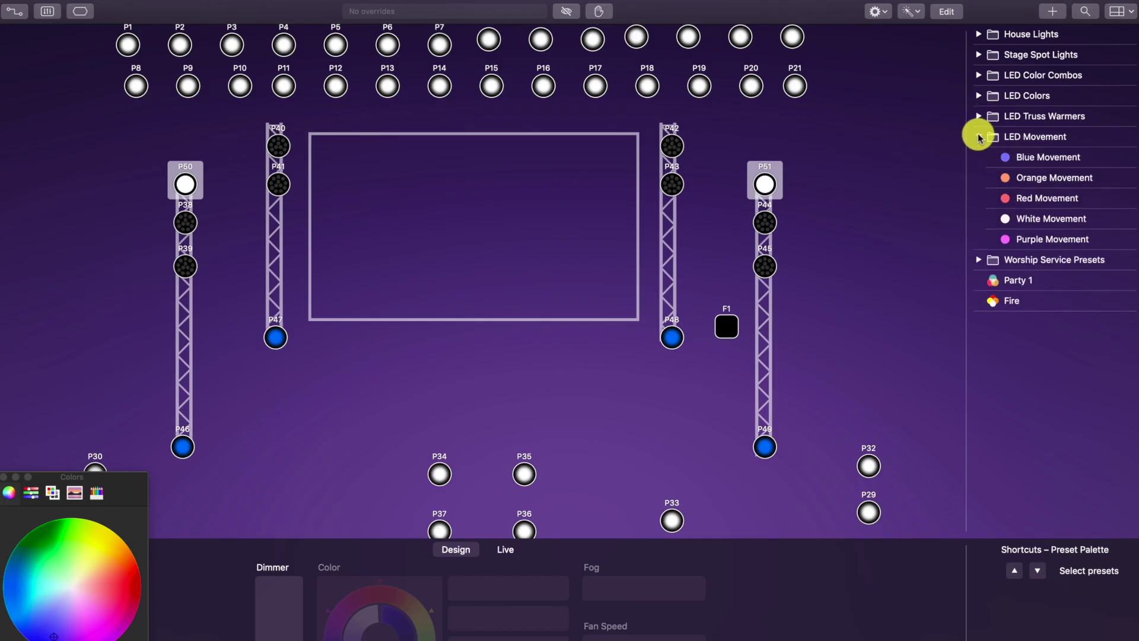
click(979, 137)
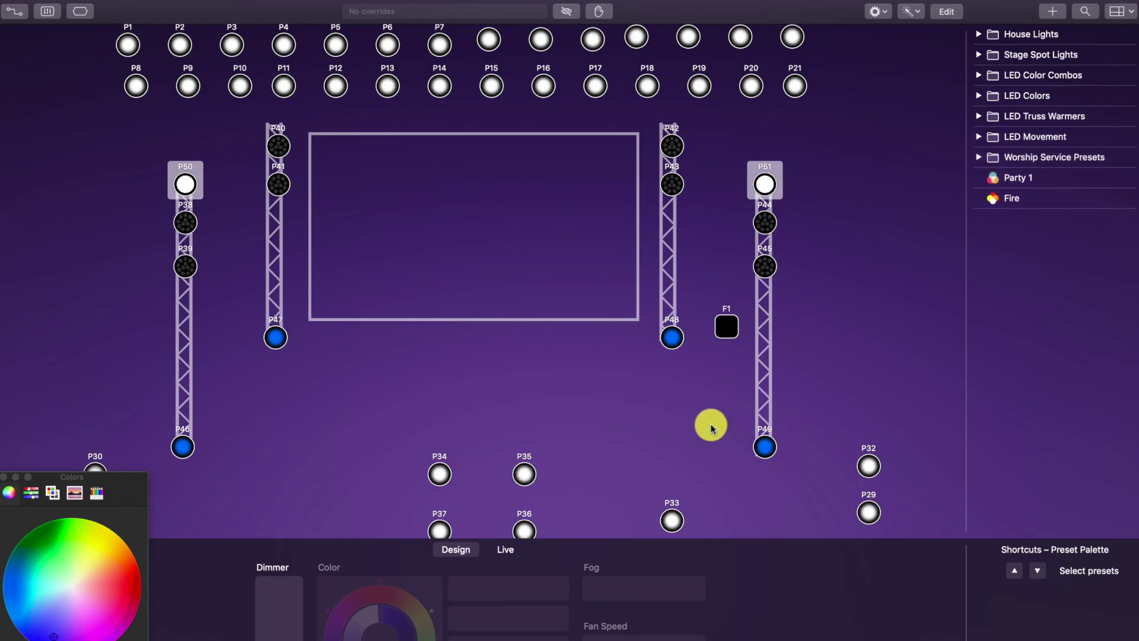
- Preview the Blue Movement preset from the LED Movement folder and the Fire preset on the stage
click(980, 119)
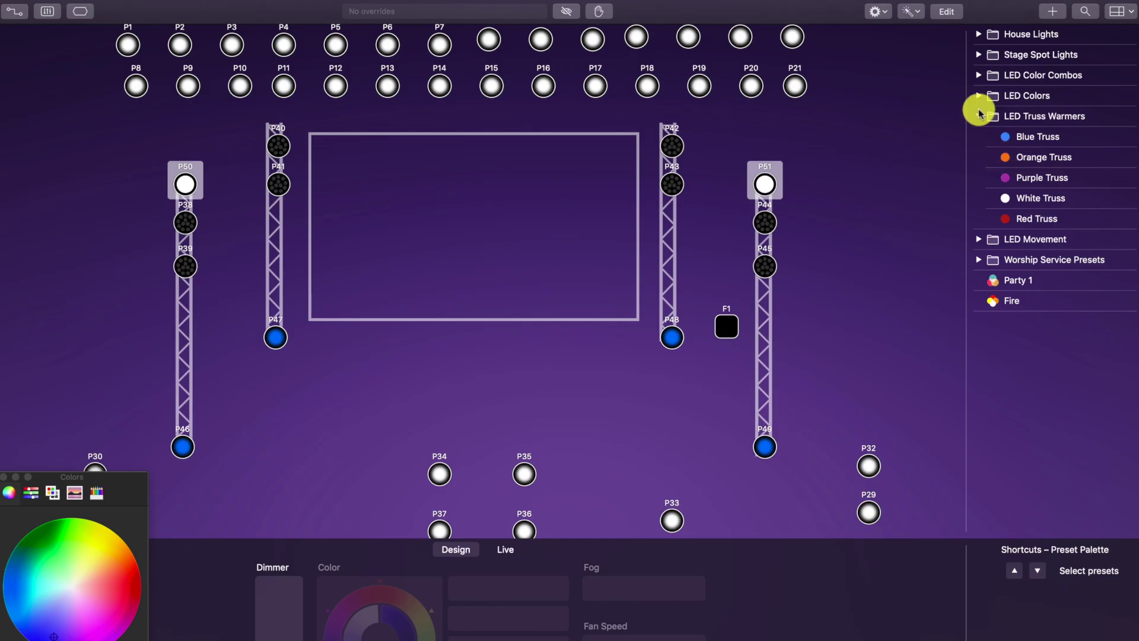
click(979, 115)
click(979, 137)
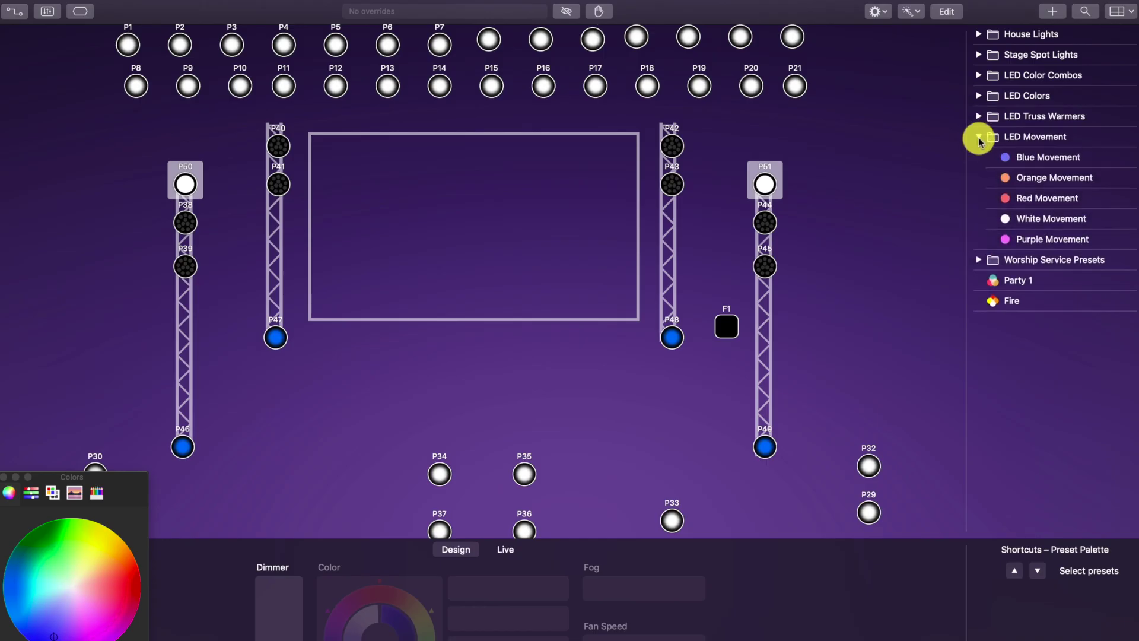
click(1040, 161)
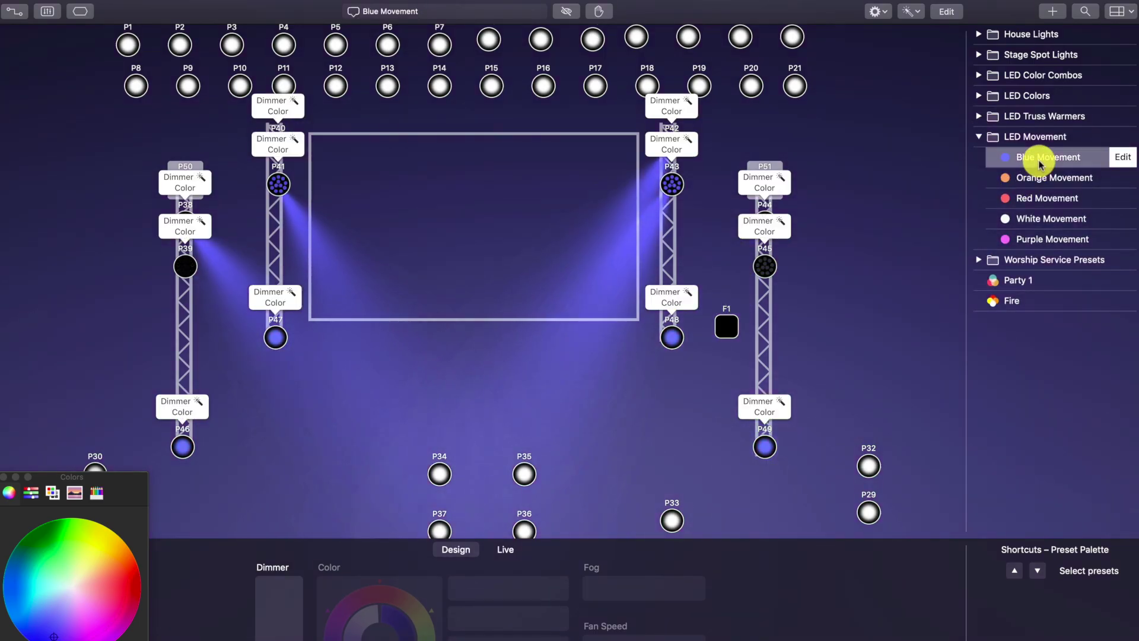
click(1018, 301)
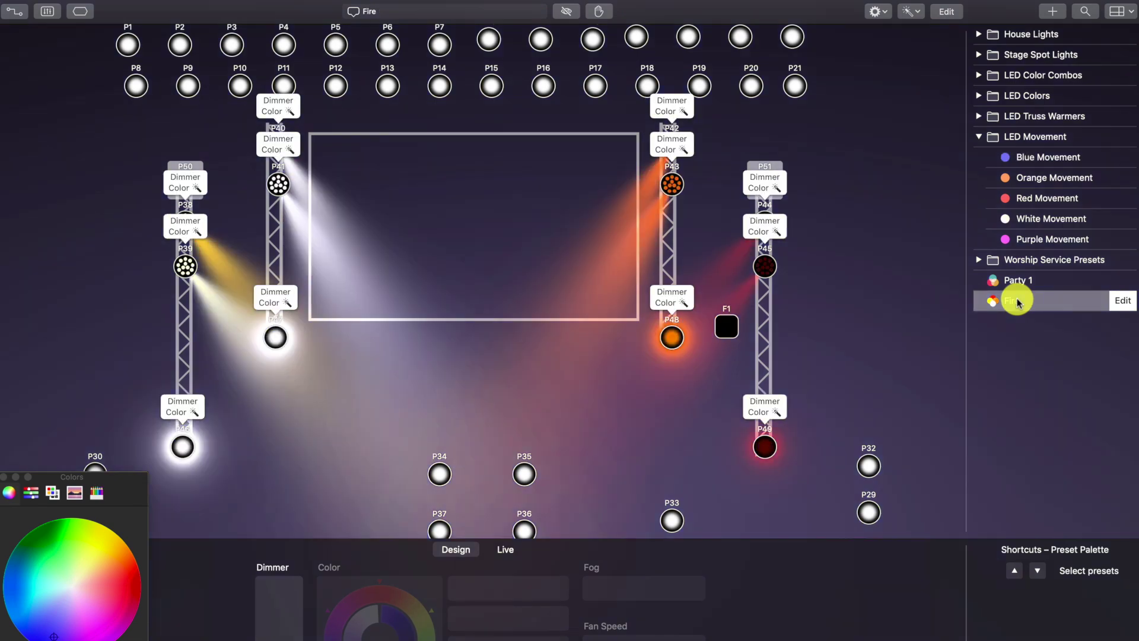
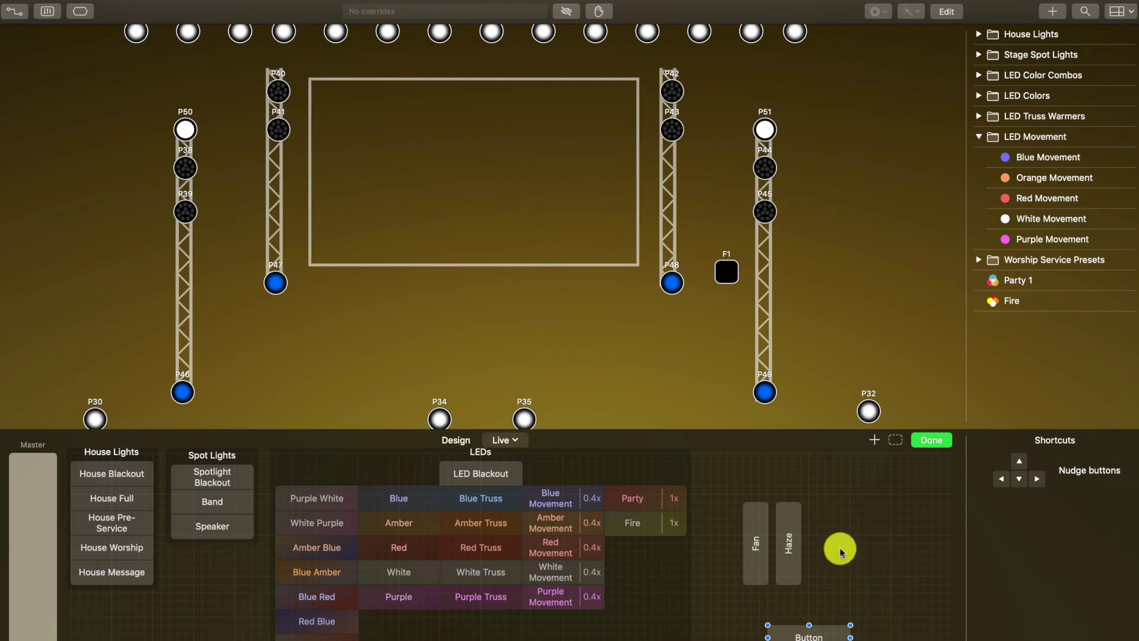
- Open the settings of the new button placed below the Fan and Haze faders
click(830, 634)
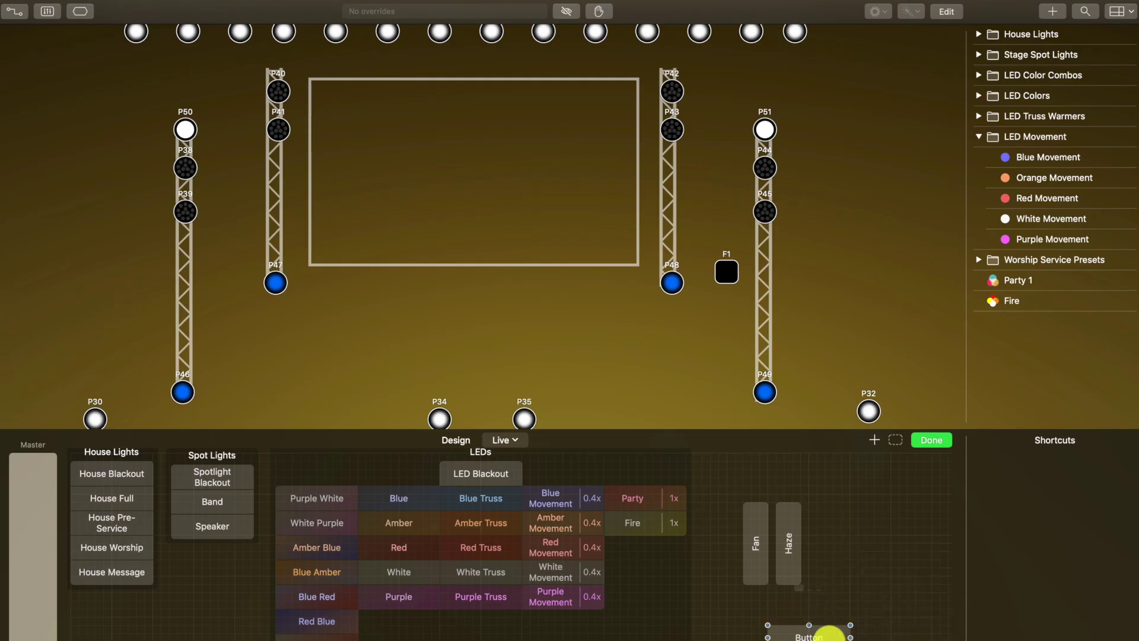
click(796, 425)
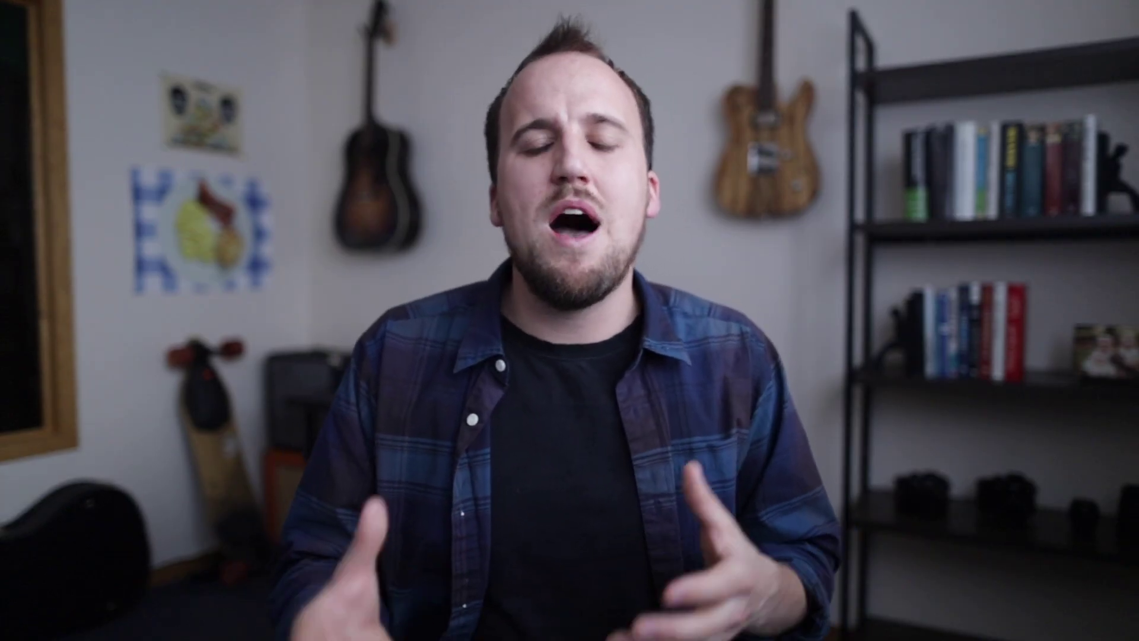
- Try repositioning the Purple Truss button, return it directly beneath White Truss, and finish editing the live controls
click(469, 607)
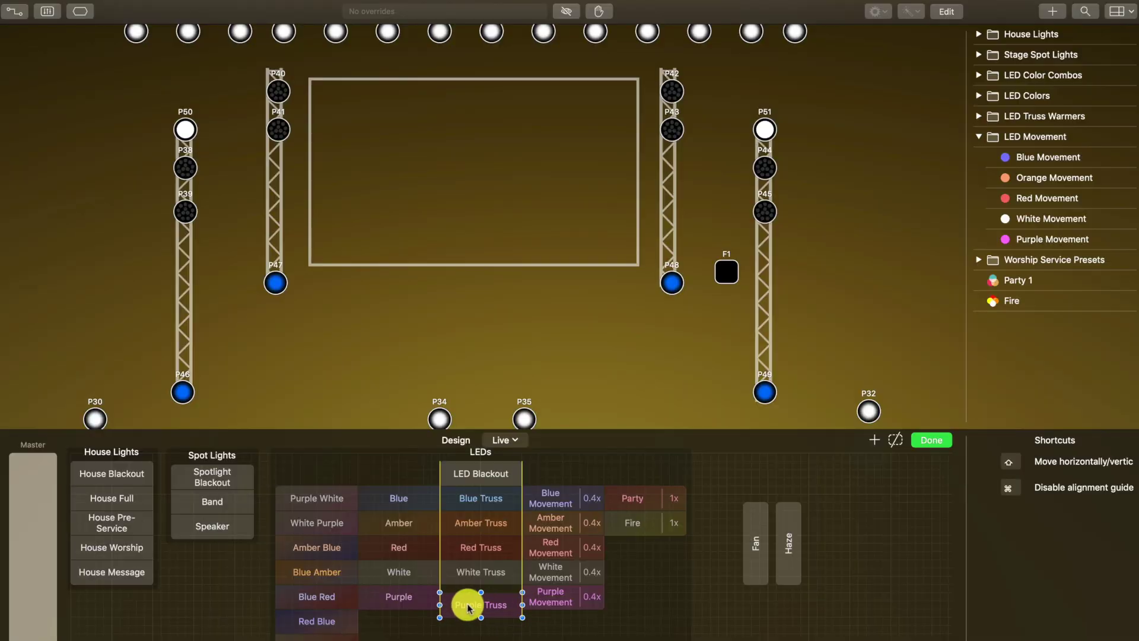
drag(469, 607, 466, 598)
click(932, 442)
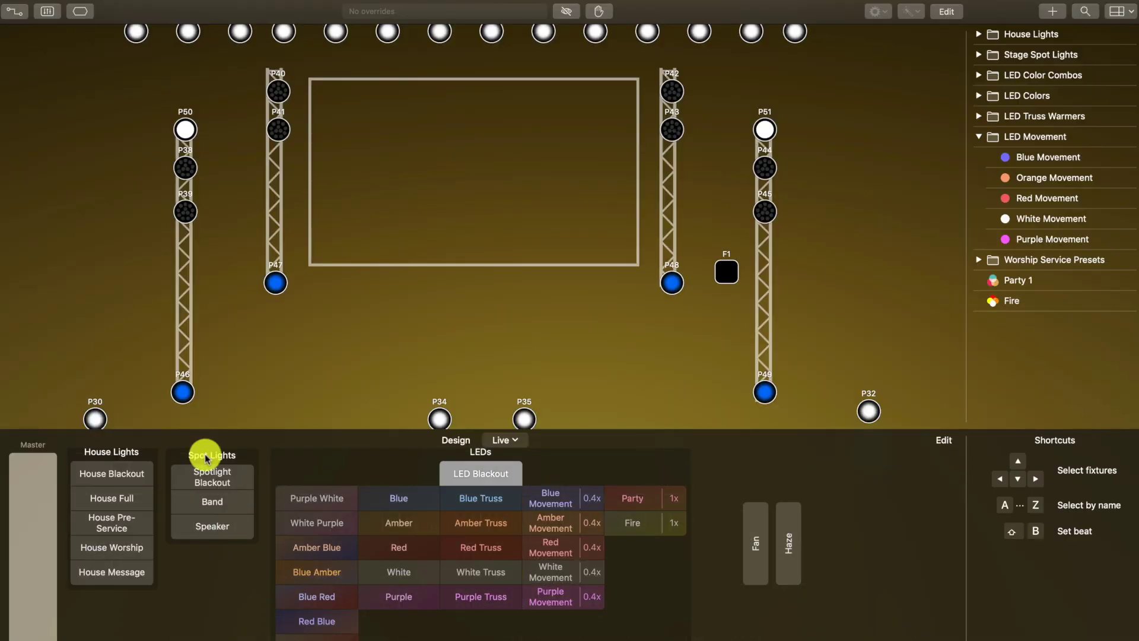
- Preview the House Lights cues in turn: House Blackout, House Full, House Pre-Service, House Worship and House Message
drag(57, 482, 41, 440)
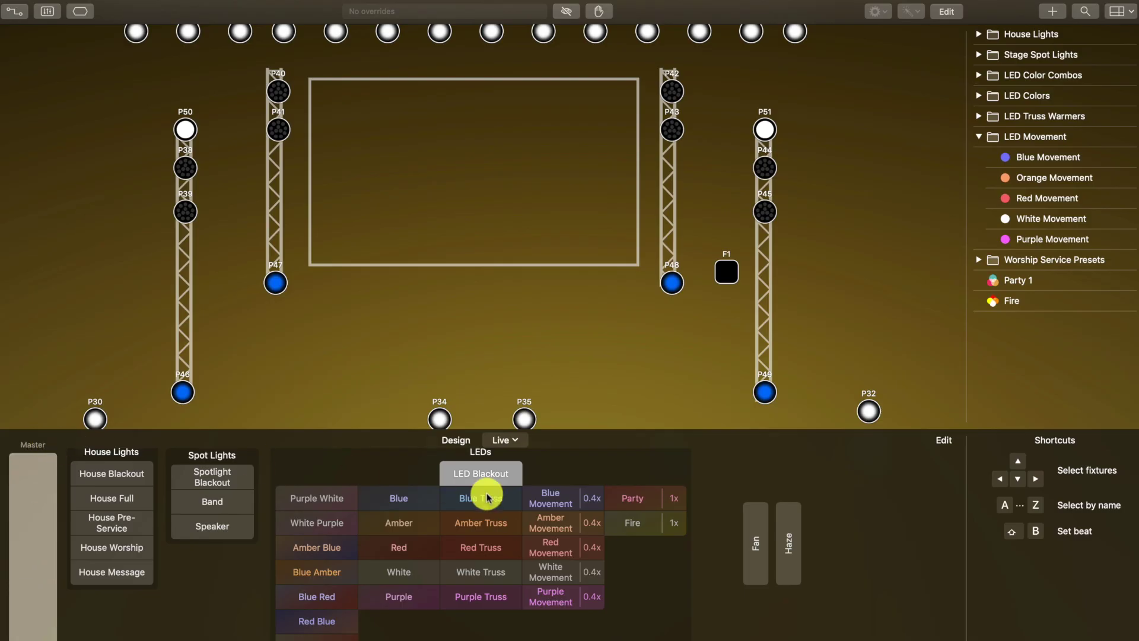
click(102, 475)
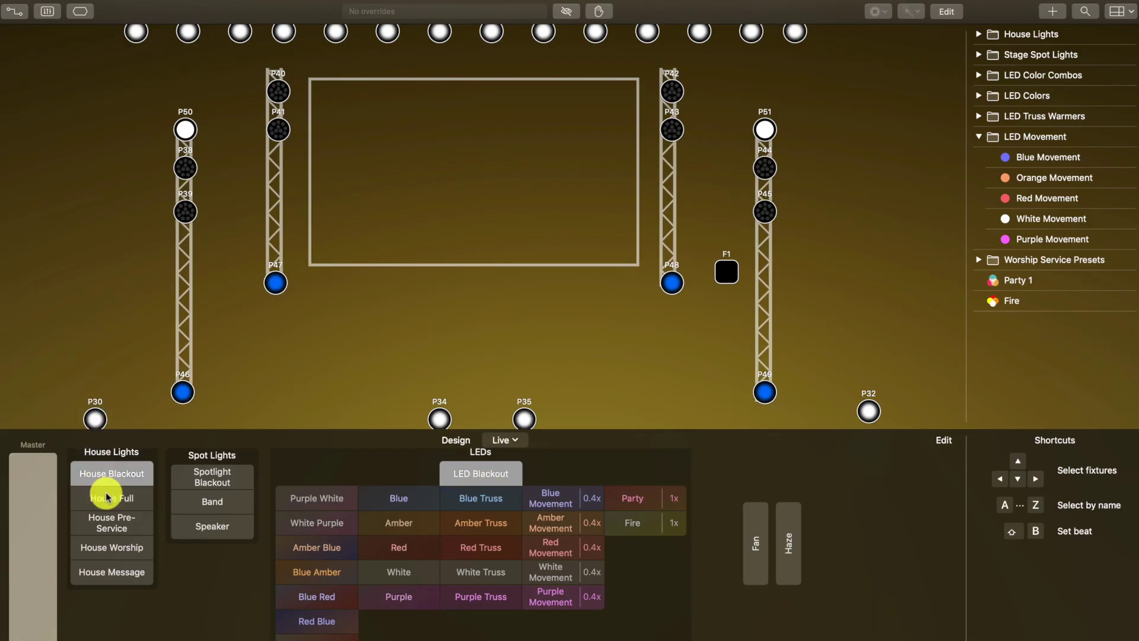
click(117, 501)
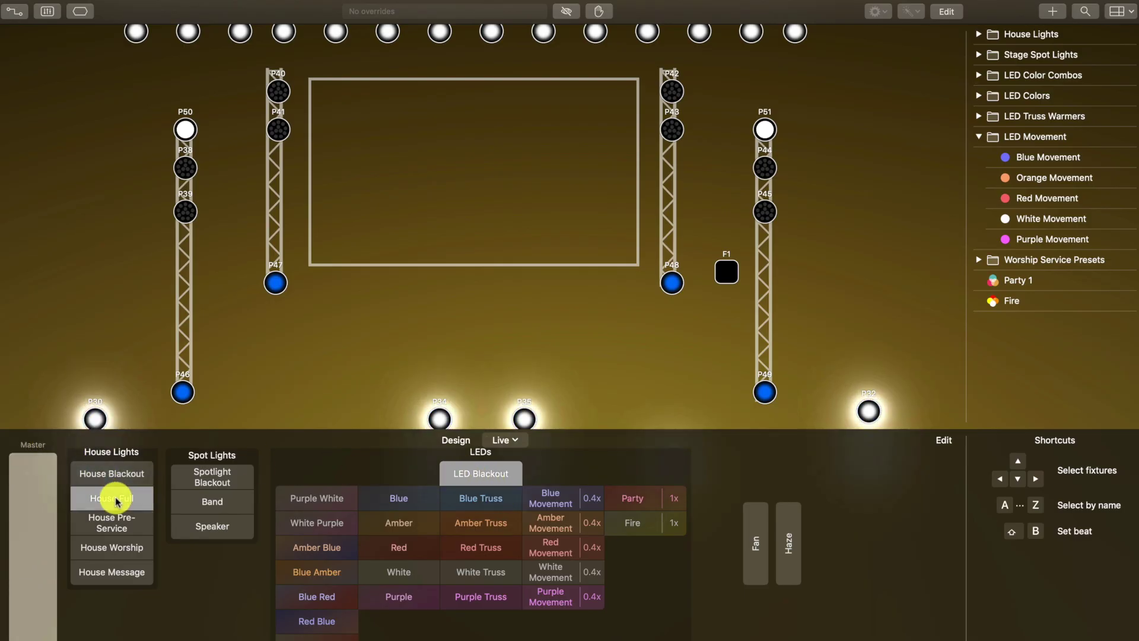
click(114, 526)
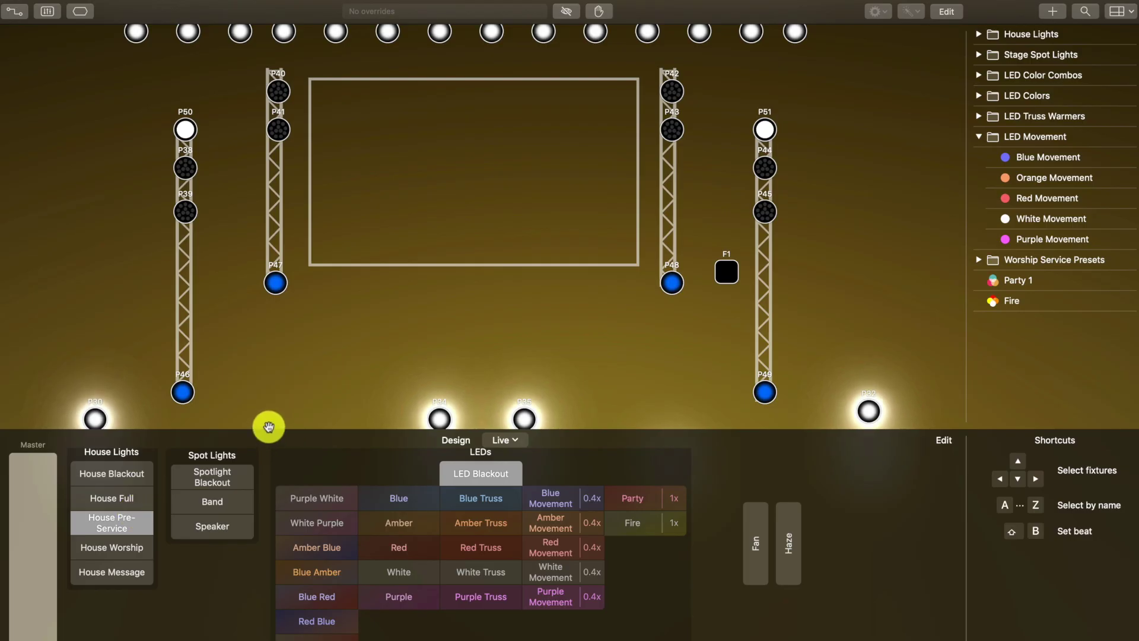
drag(268, 427, 267, 461)
click(124, 572)
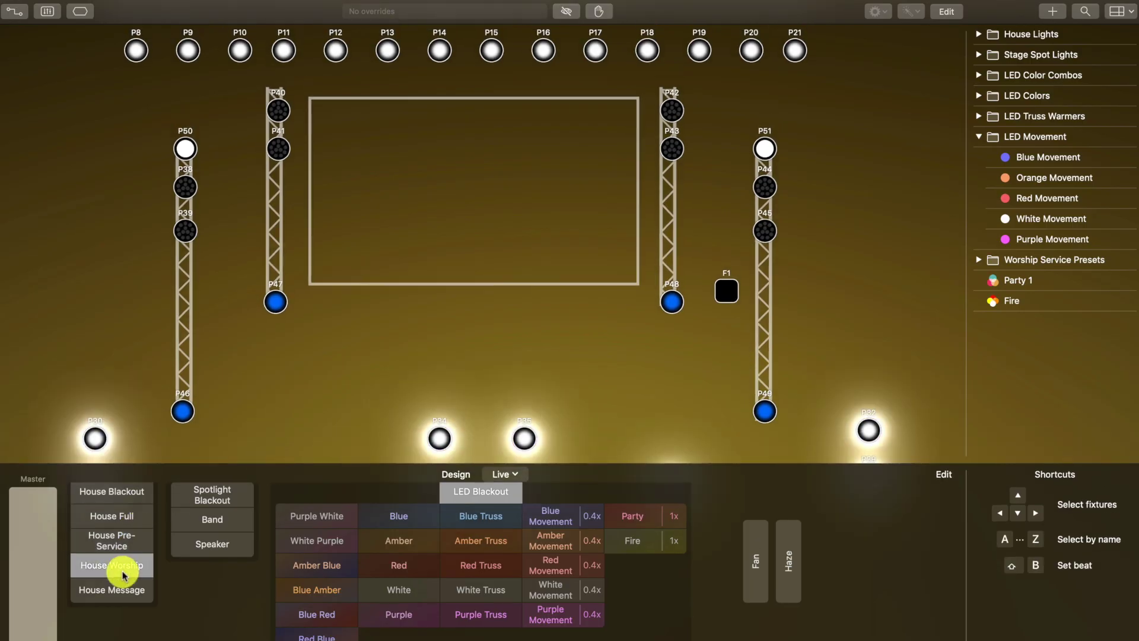
click(123, 600)
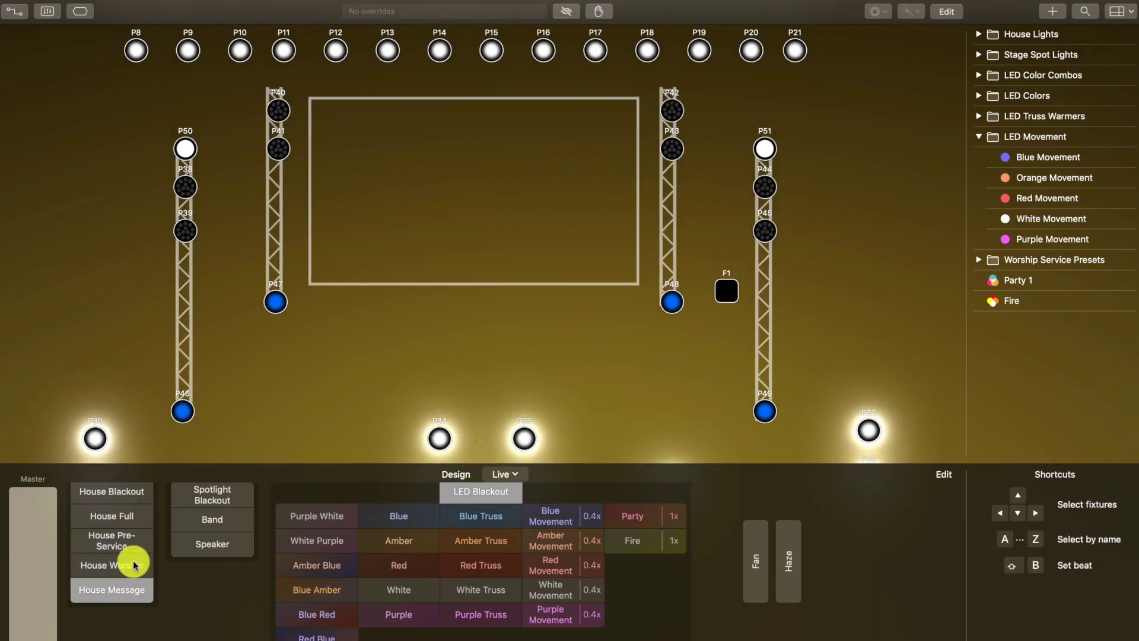
scroll(178, 534, up, 2)
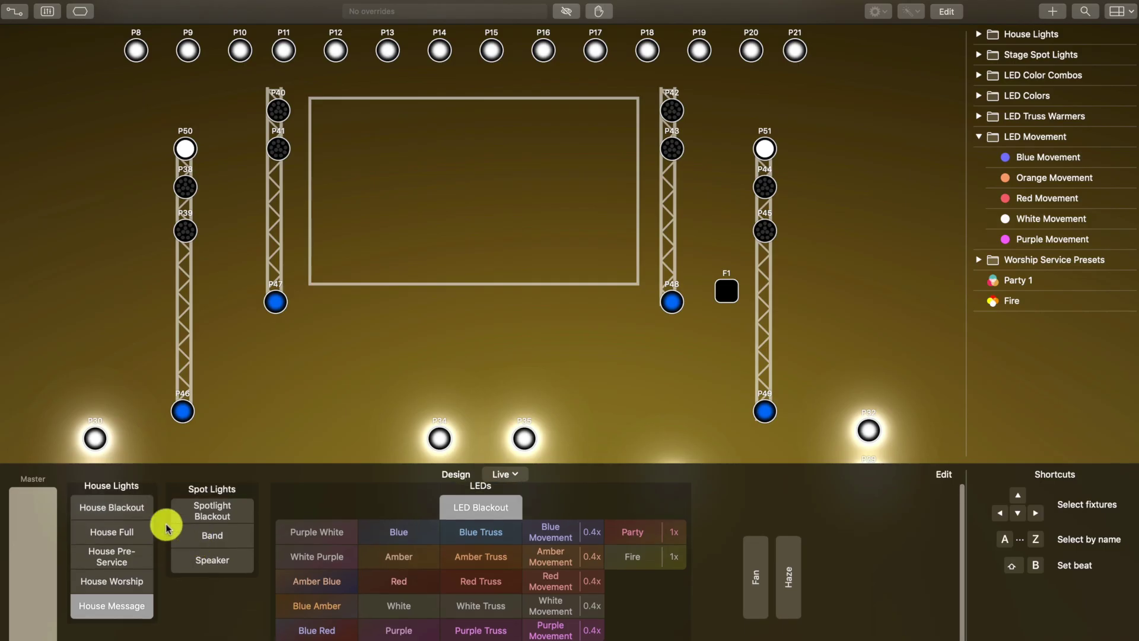
- Try the Band and Speaker spotlight cues against Spotlight Blackout, ending with the spotlights and house lights blacked out
click(224, 537)
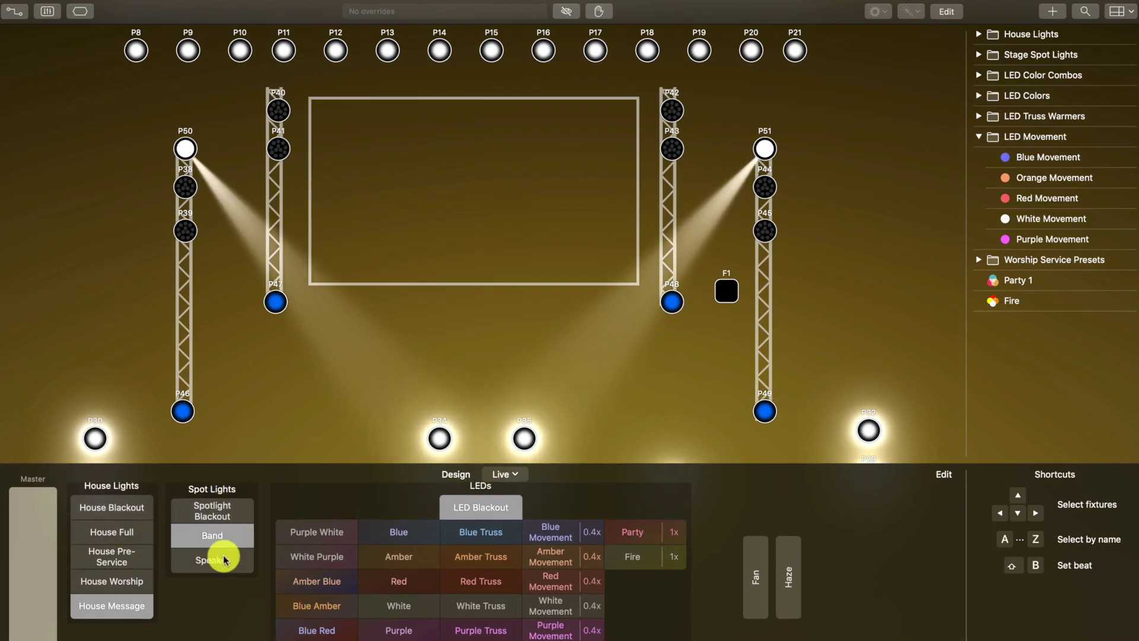
click(225, 559)
click(224, 541)
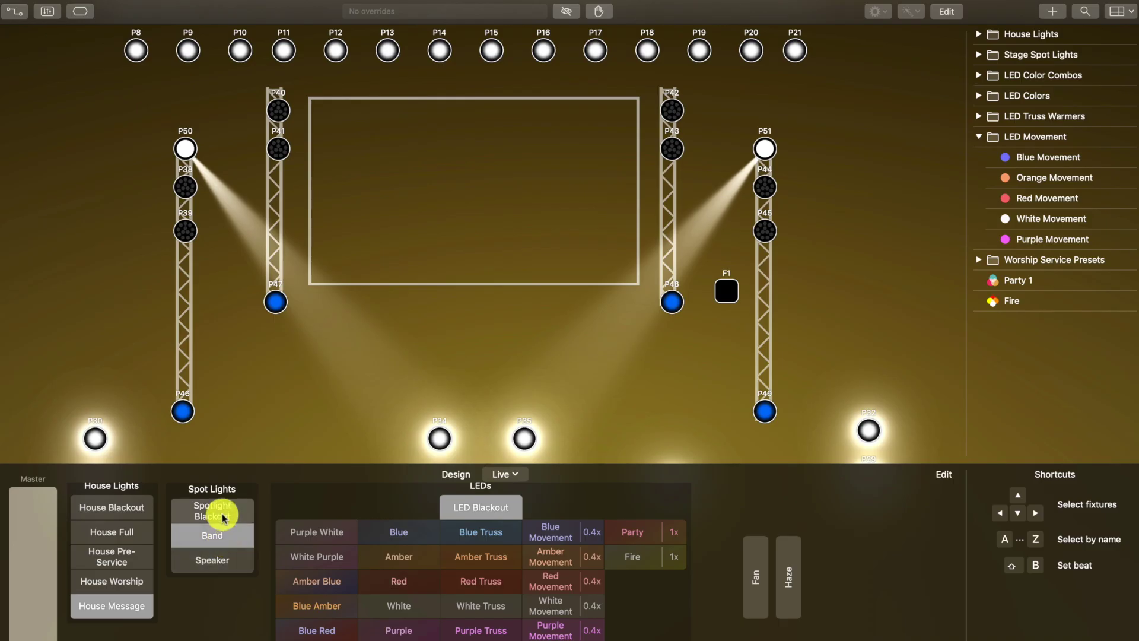
click(223, 516)
click(224, 539)
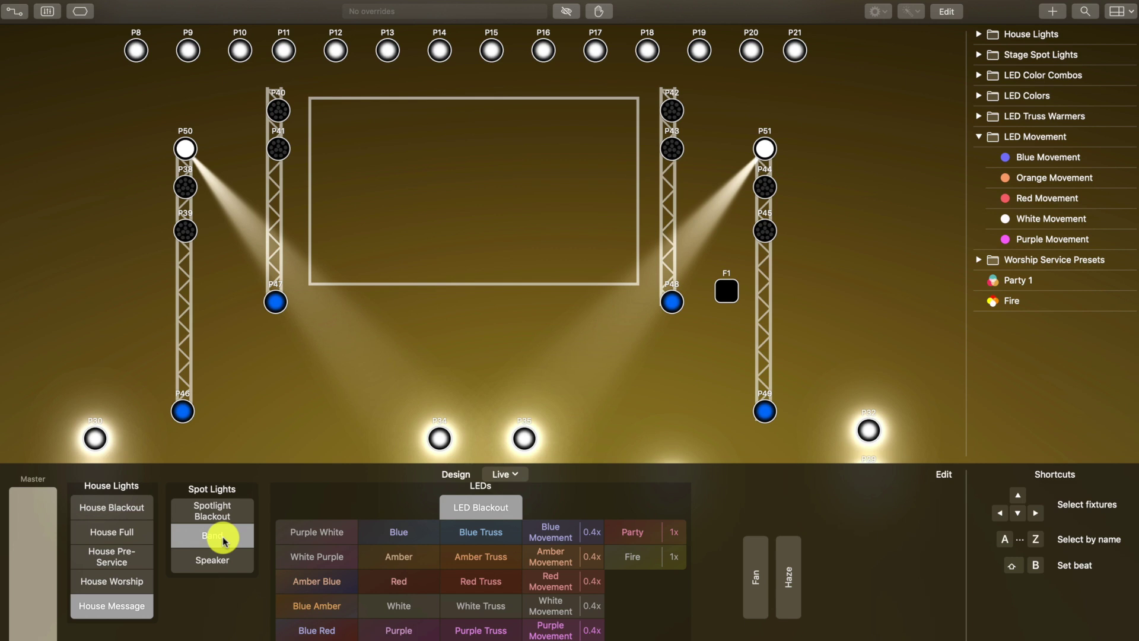
click(223, 561)
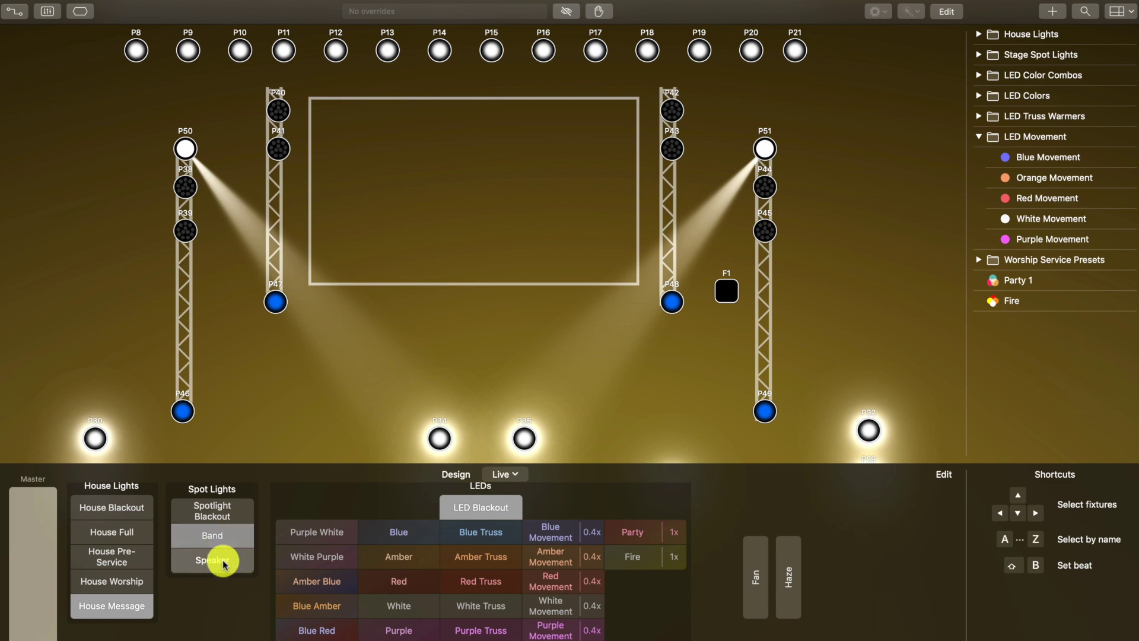
click(216, 508)
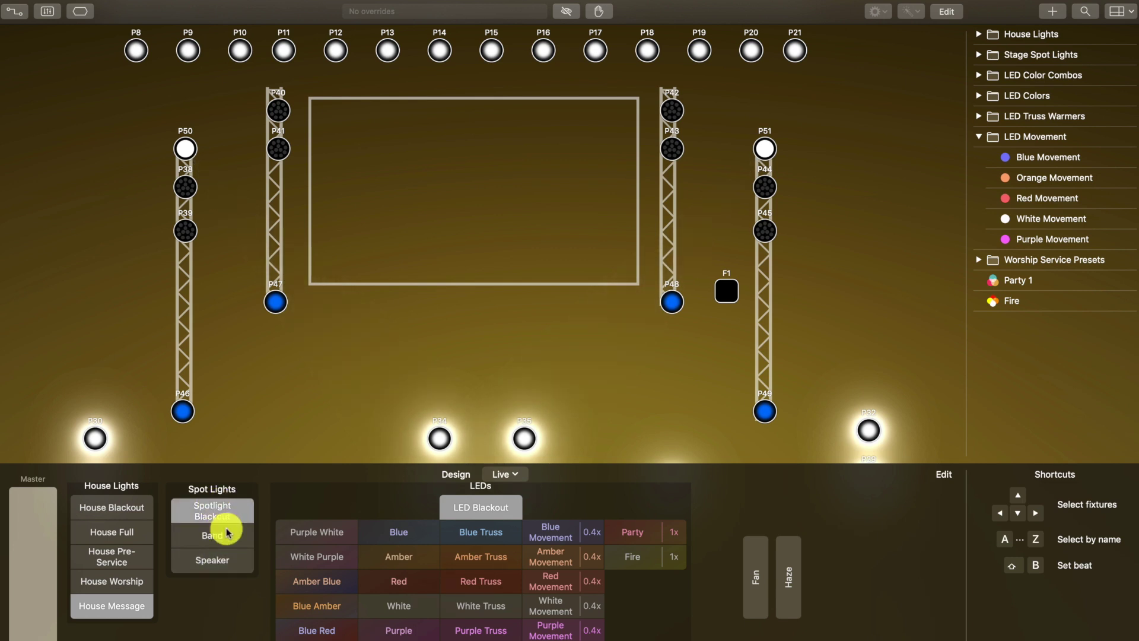
click(128, 511)
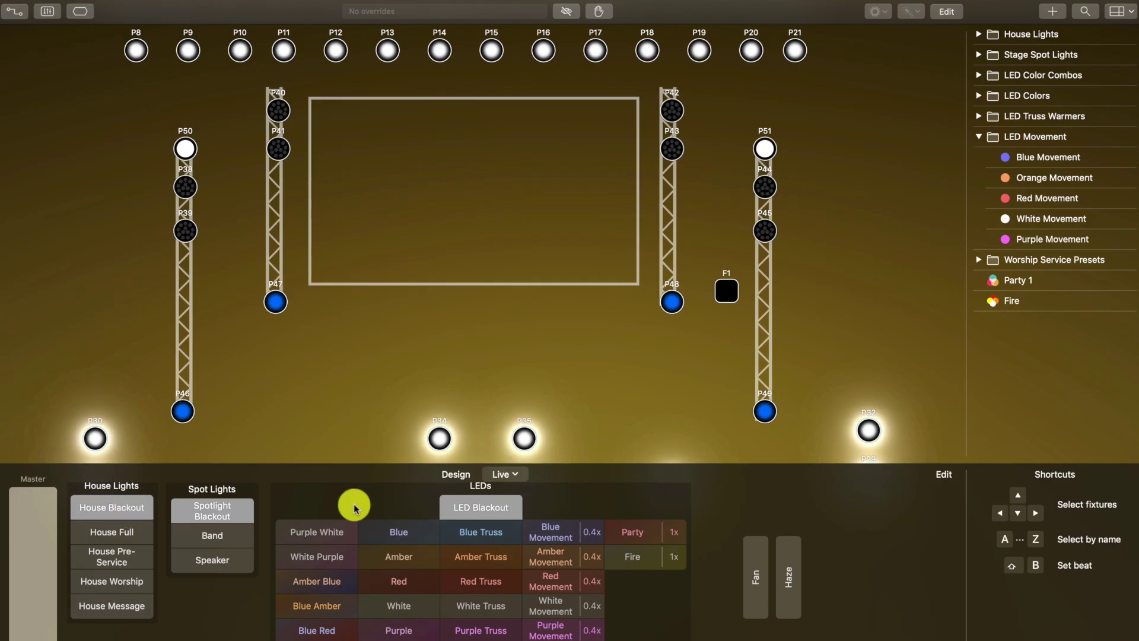
- Preview the two-color LED cues Purple White, Amber Blue and Blue Red on the stage
click(333, 533)
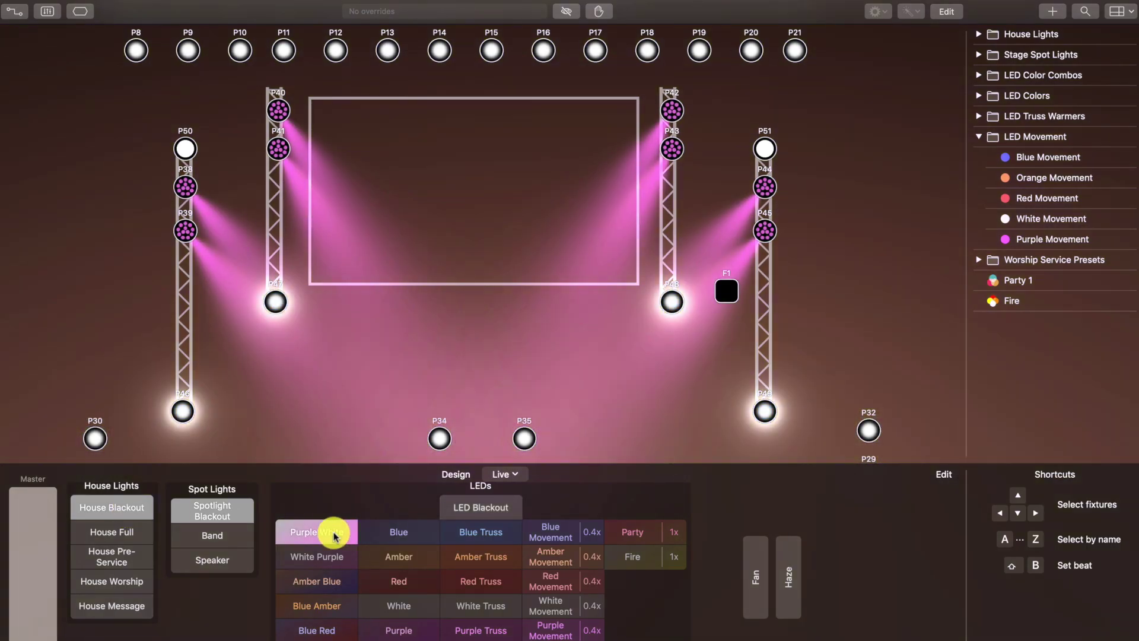
click(337, 586)
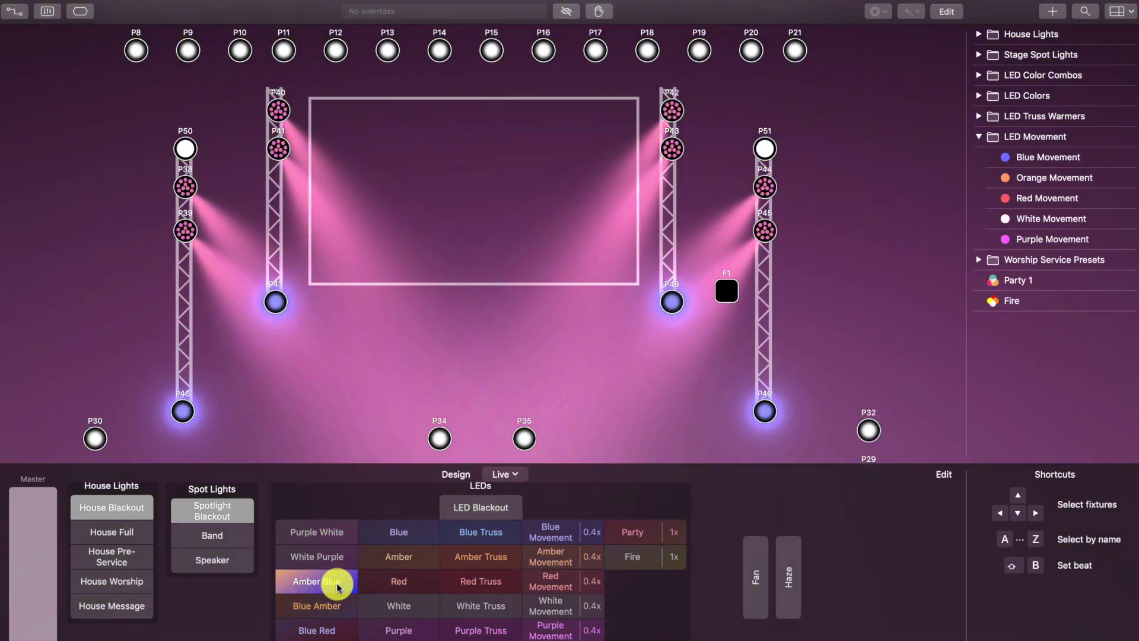
click(336, 632)
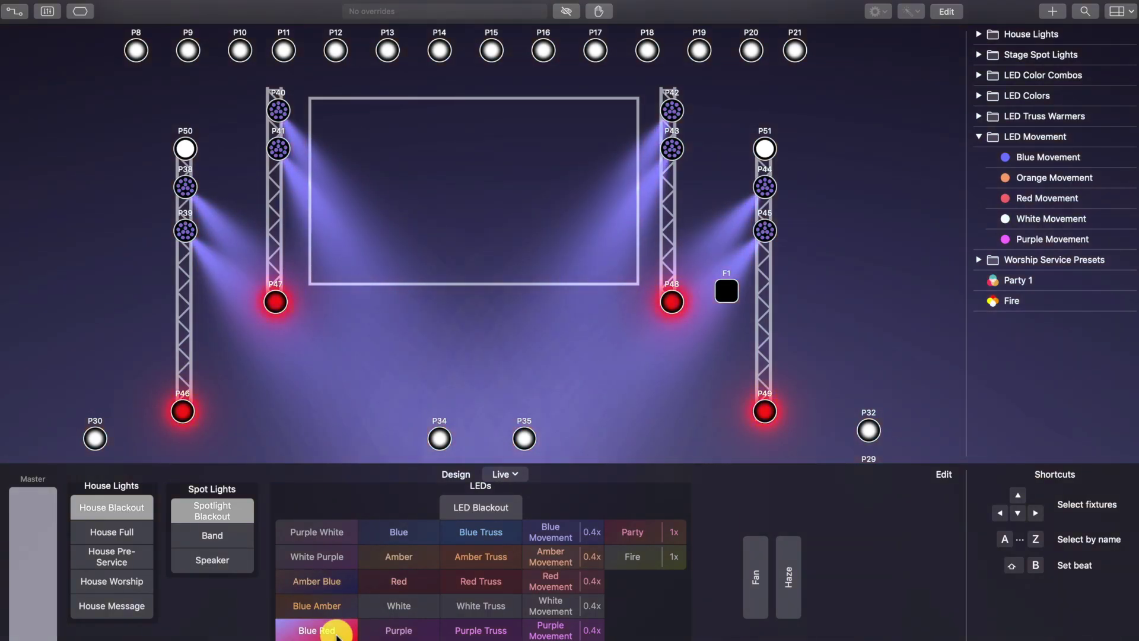
click(317, 630)
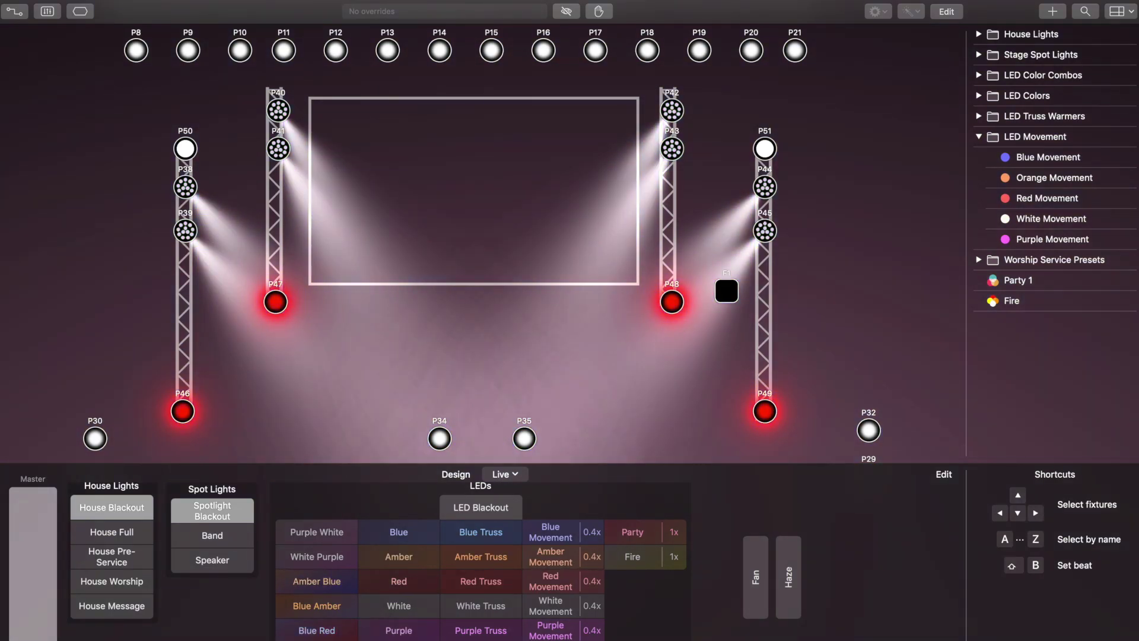
- Preview the Red and Blue LED cues, followed by the Blue, Amber, Red, White and Purple Truss cues
click(414, 587)
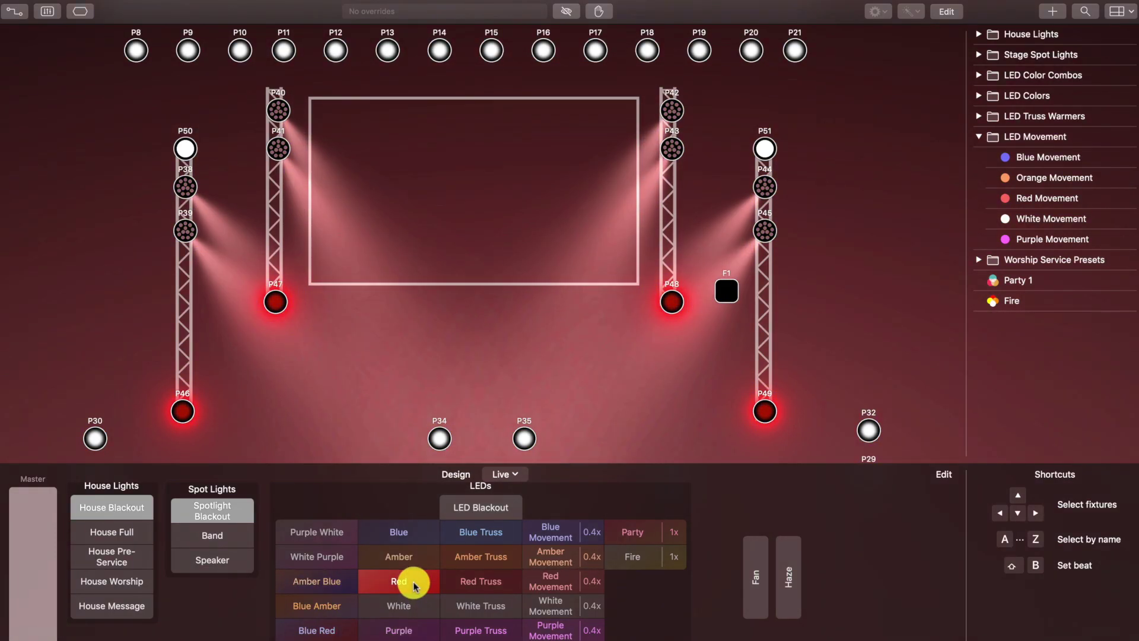
click(404, 534)
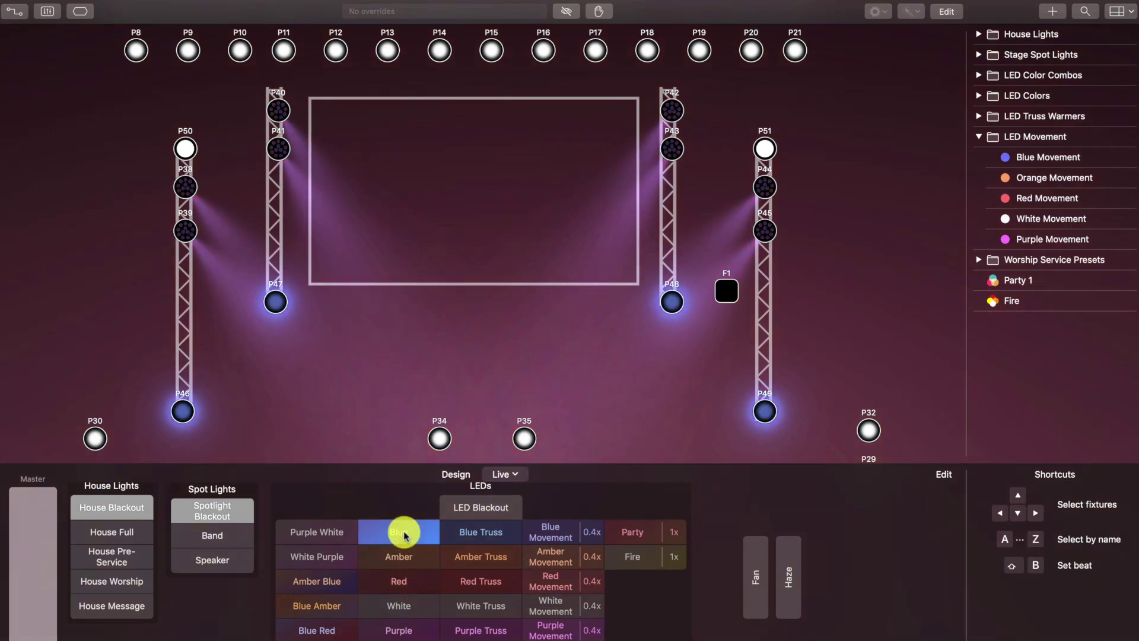
click(481, 534)
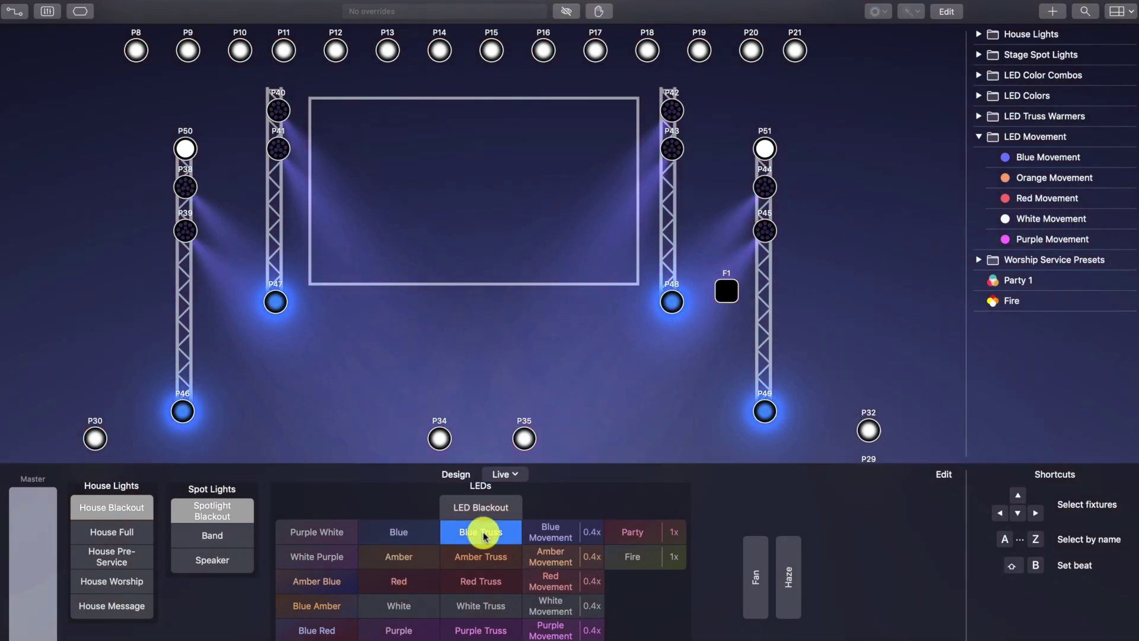
click(487, 557)
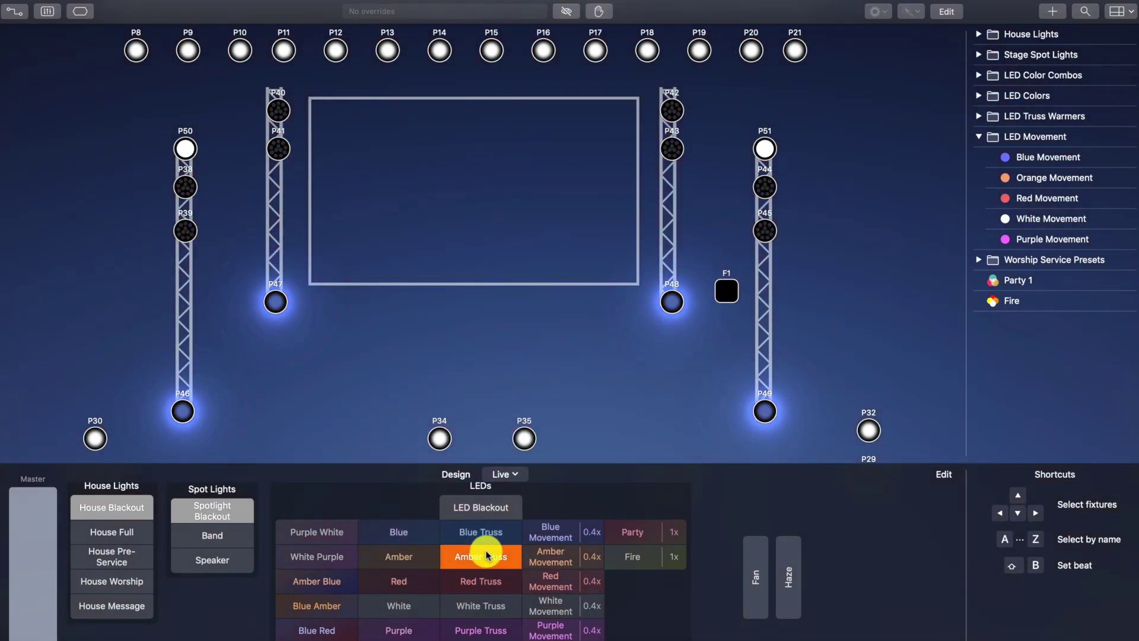
click(485, 582)
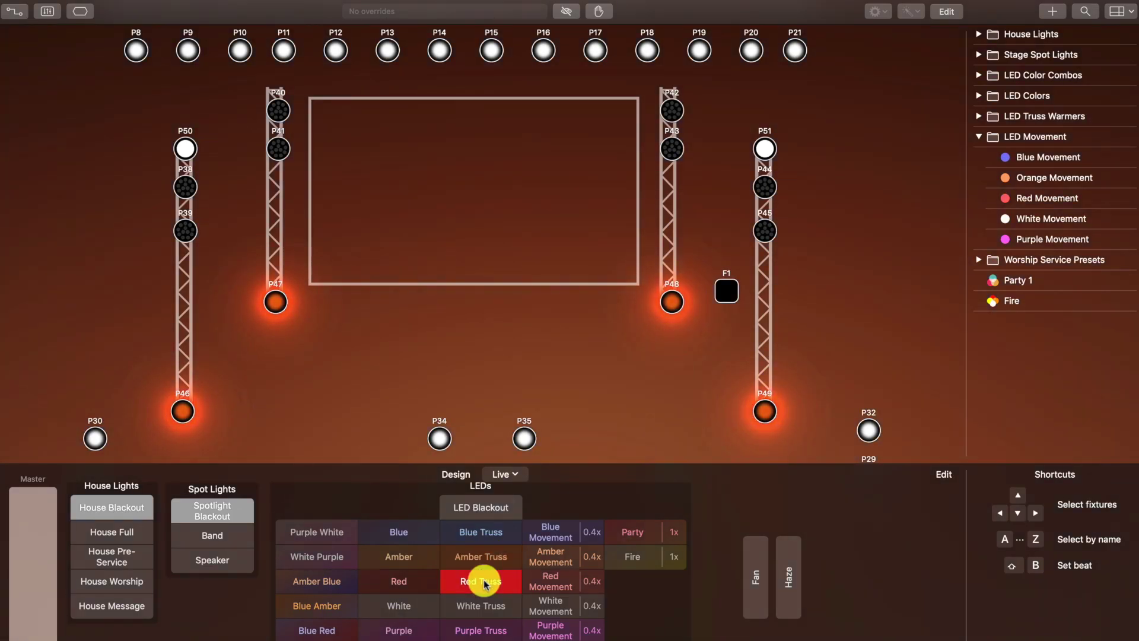
click(496, 617)
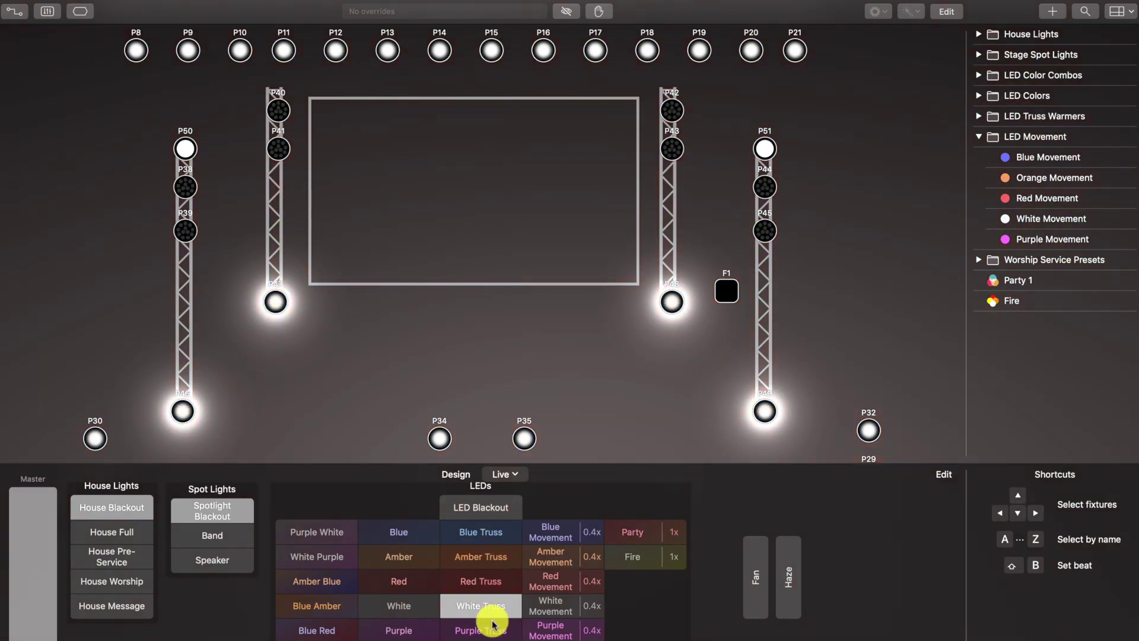
click(493, 630)
- Preview a mix of LED cues on the stage: Red, Amber Truss, White Purple and Blue Amber
click(409, 585)
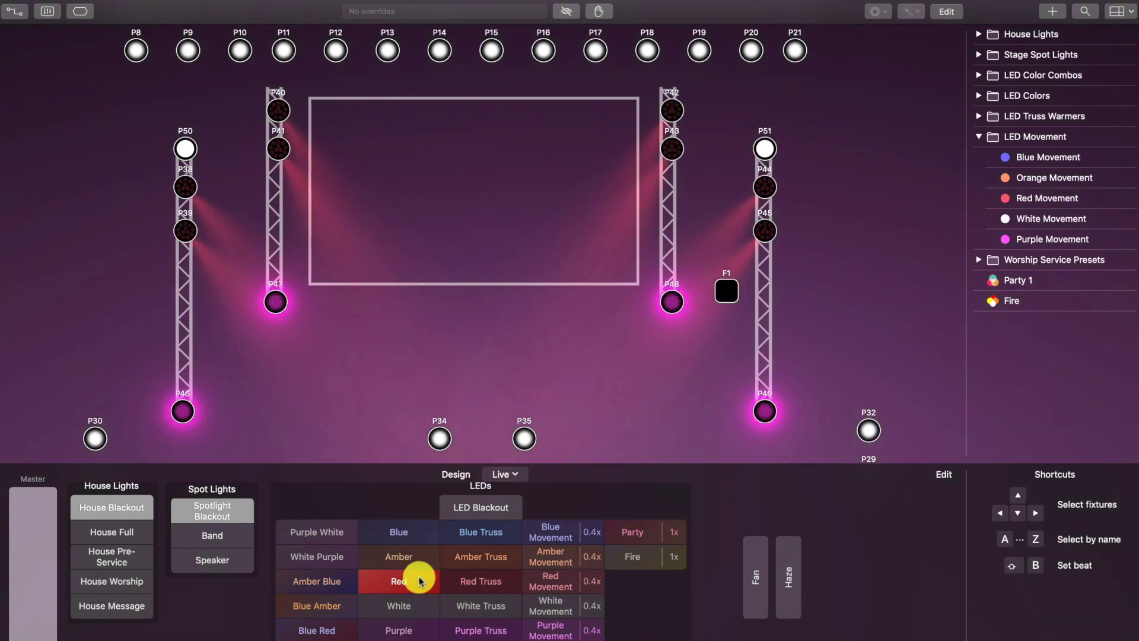
click(490, 553)
click(326, 556)
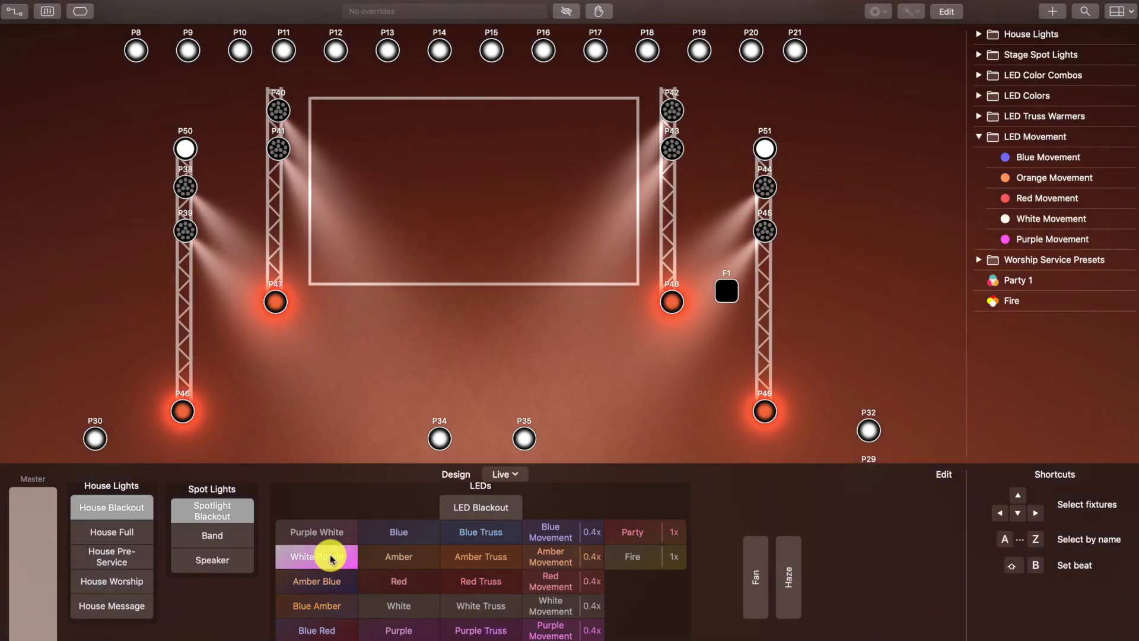
click(326, 605)
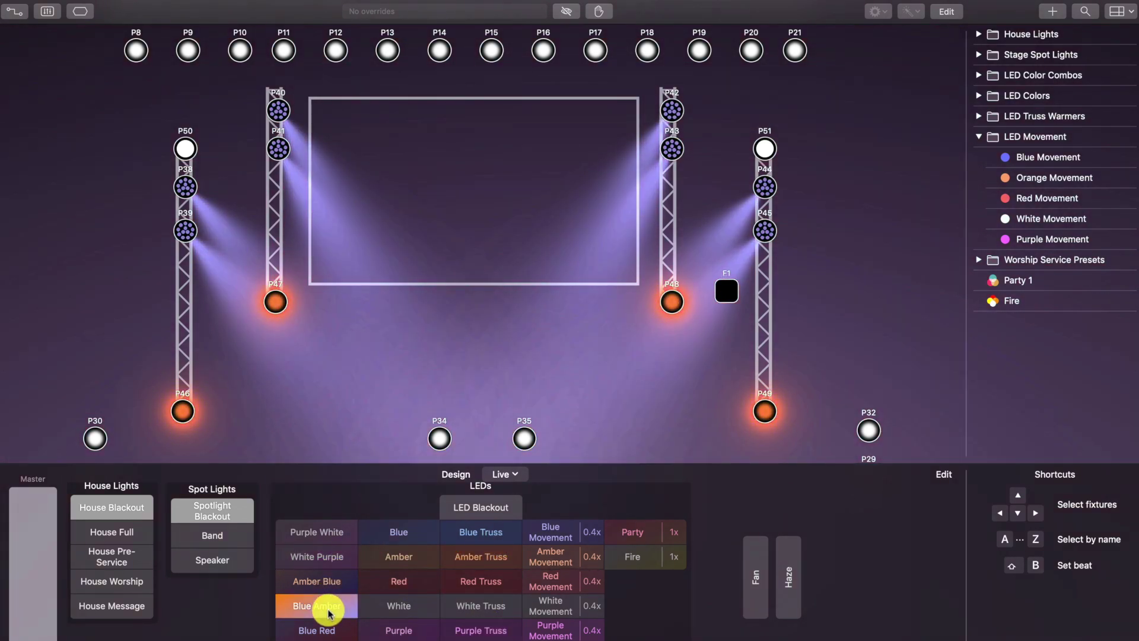
click(334, 634)
- Activate the Amber Movement cue and set its speed to 0.5x
click(448, 559)
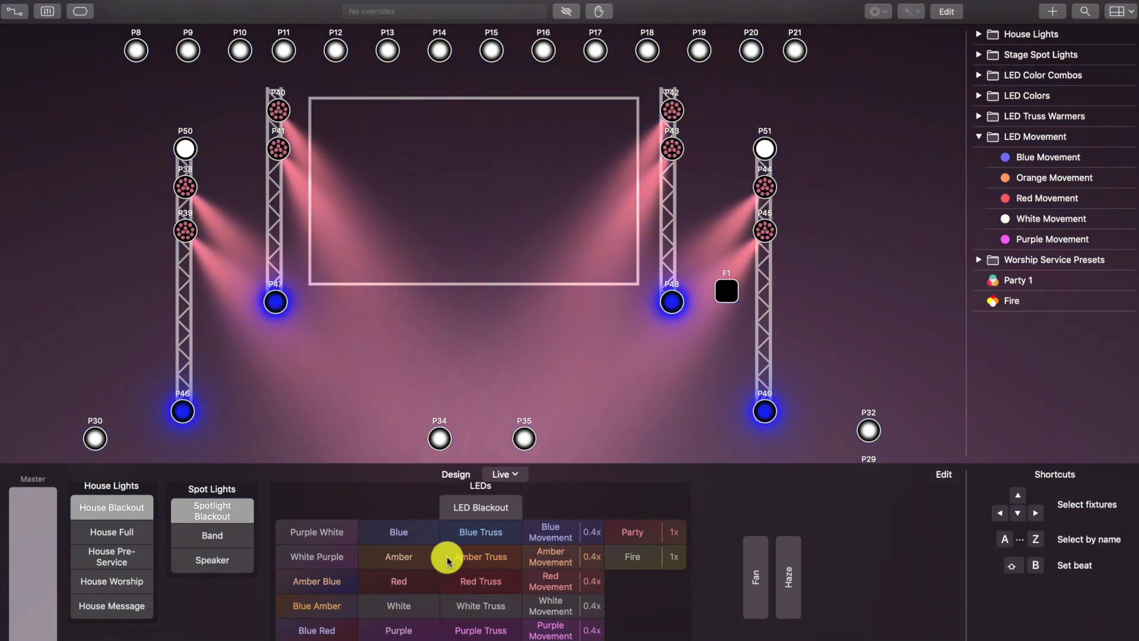
click(545, 556)
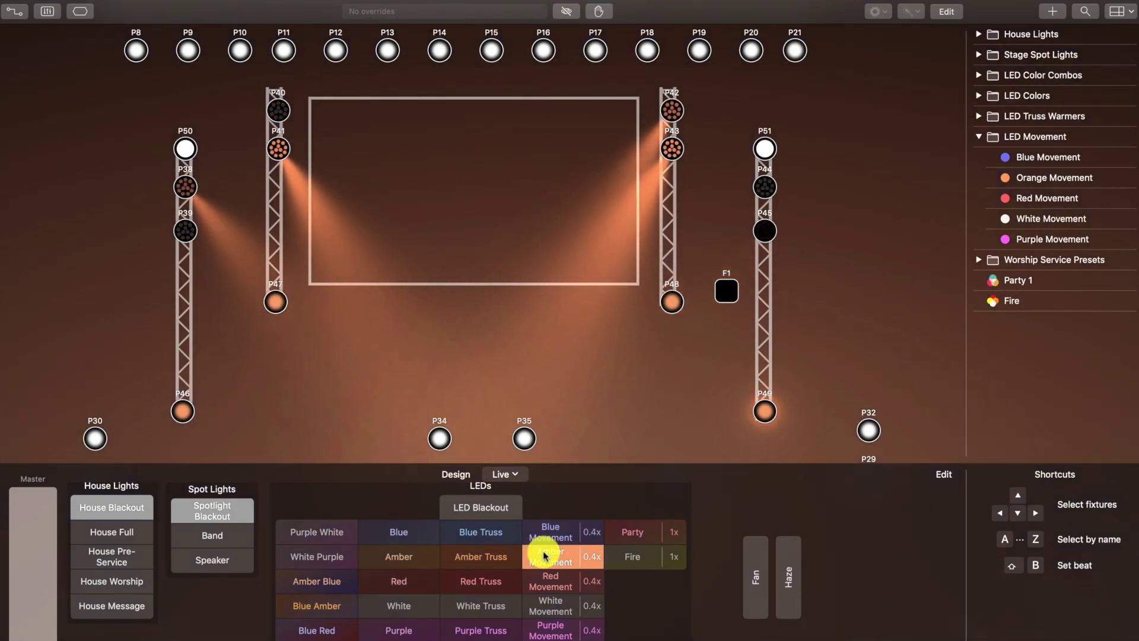
click(594, 556)
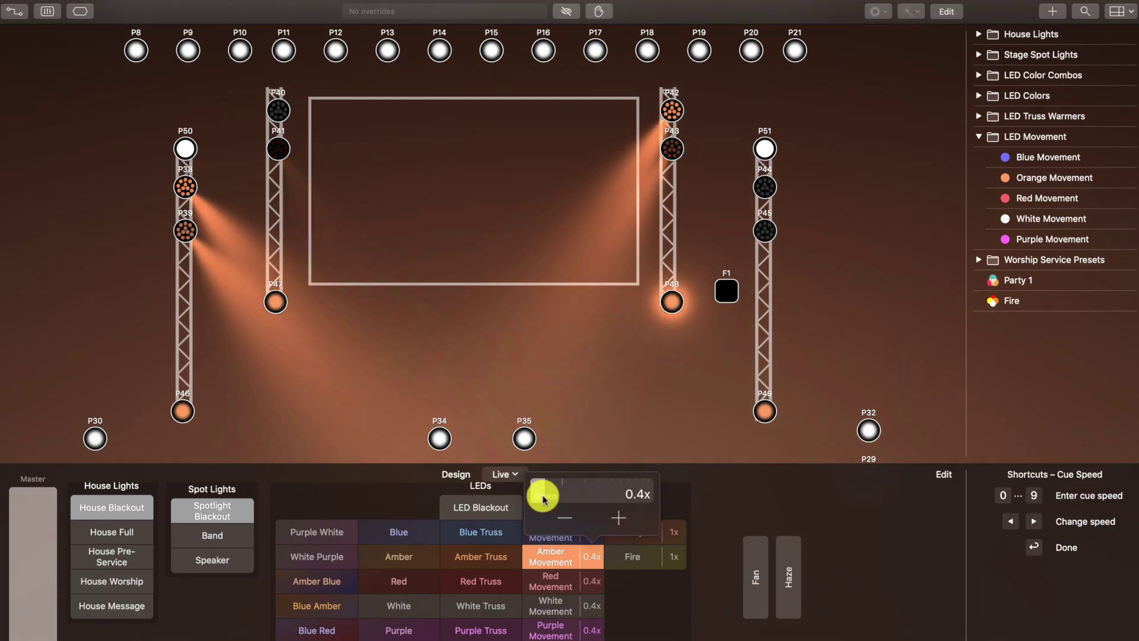
mouse_move(539, 498)
mouse_down()
mouse_move(659, 496)
mouse_move(570, 486)
mouse_move(545, 498)
mouse_move(603, 488)
mouse_move(530, 498)
mouse_up()
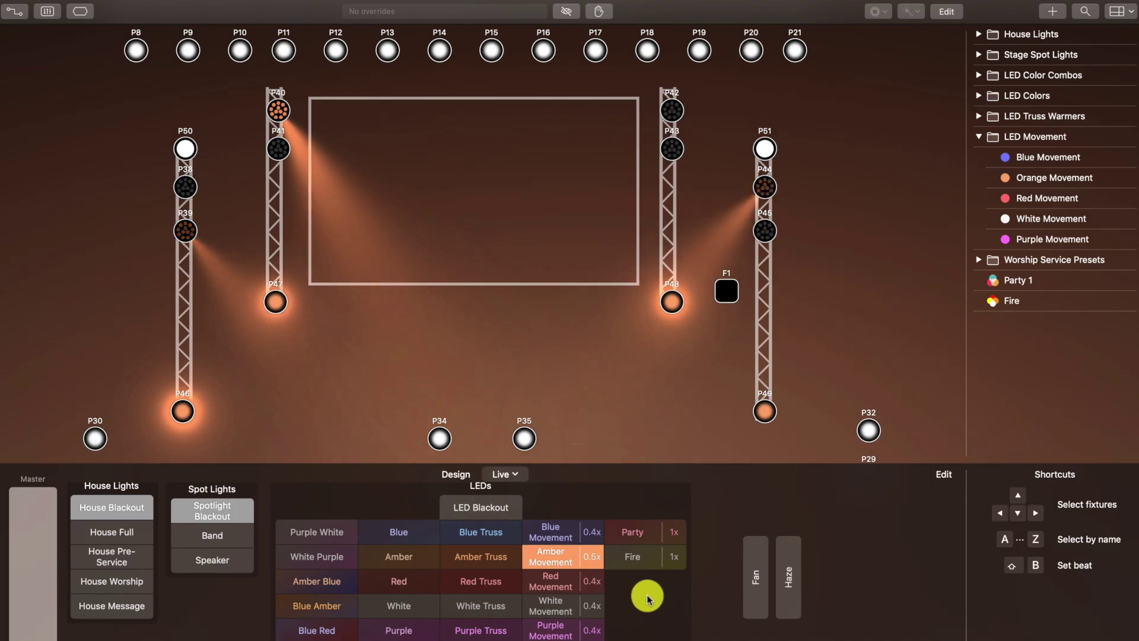
- Black out the LEDs and activate the House Worship and Speaker cues
click(481, 533)
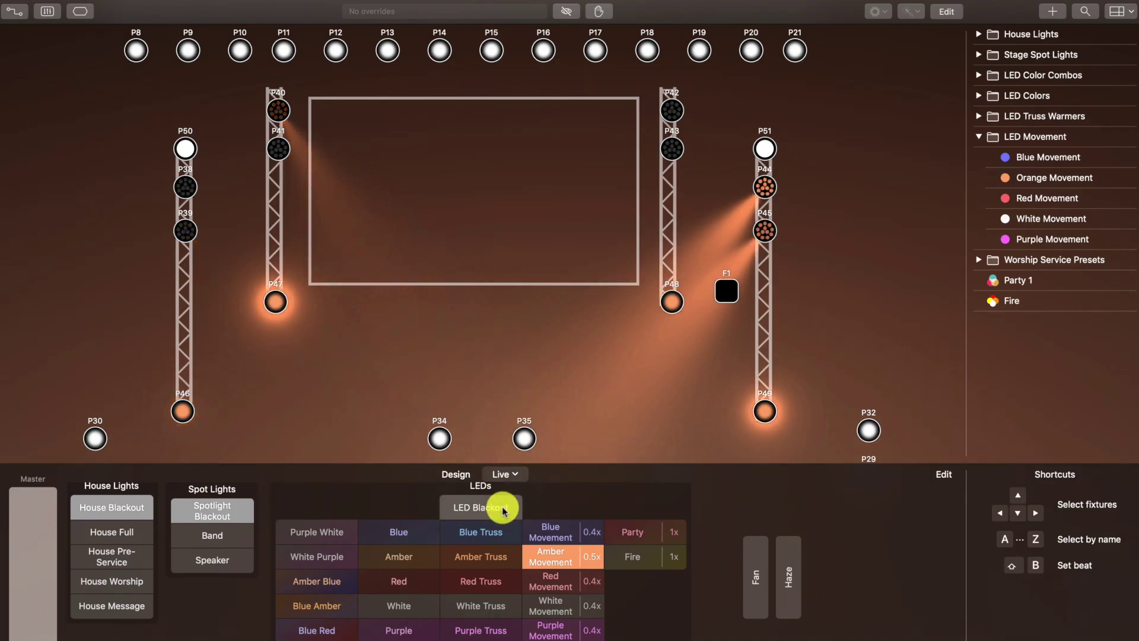
click(127, 586)
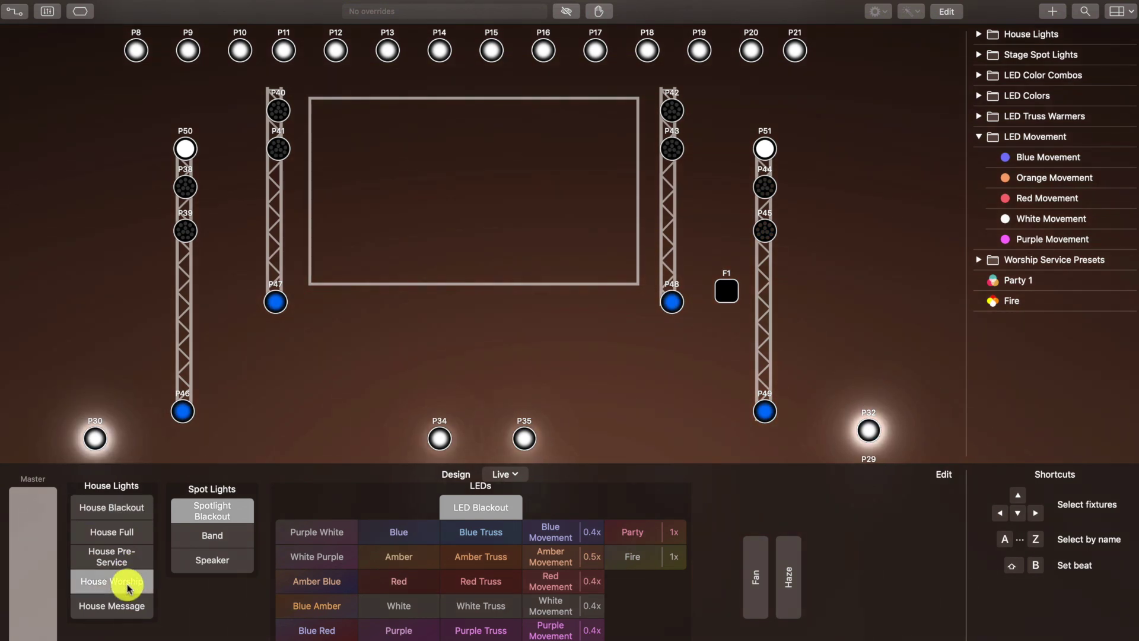
click(218, 556)
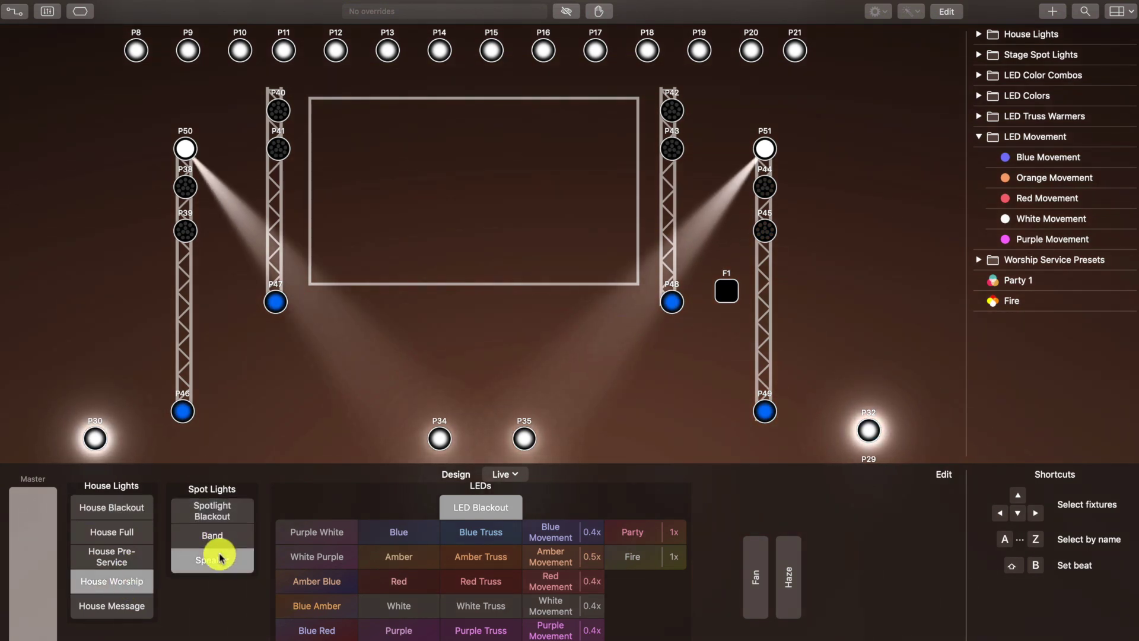
- Switch the LEDs to Red Truss and on to Blue Truss, and black out the spotlights
click(472, 577)
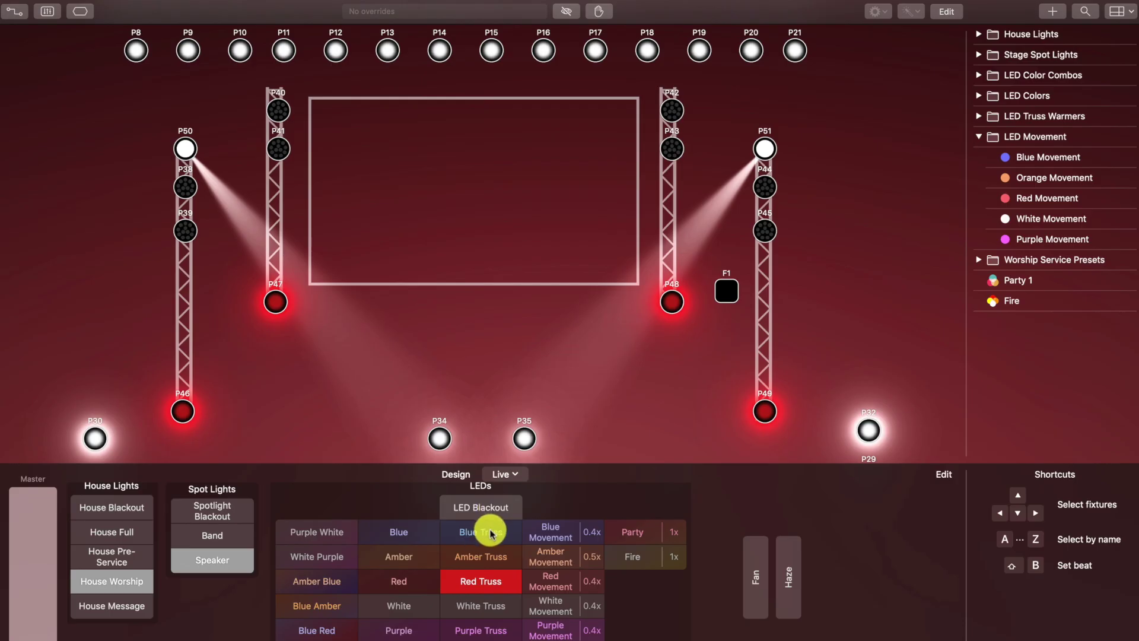
click(491, 532)
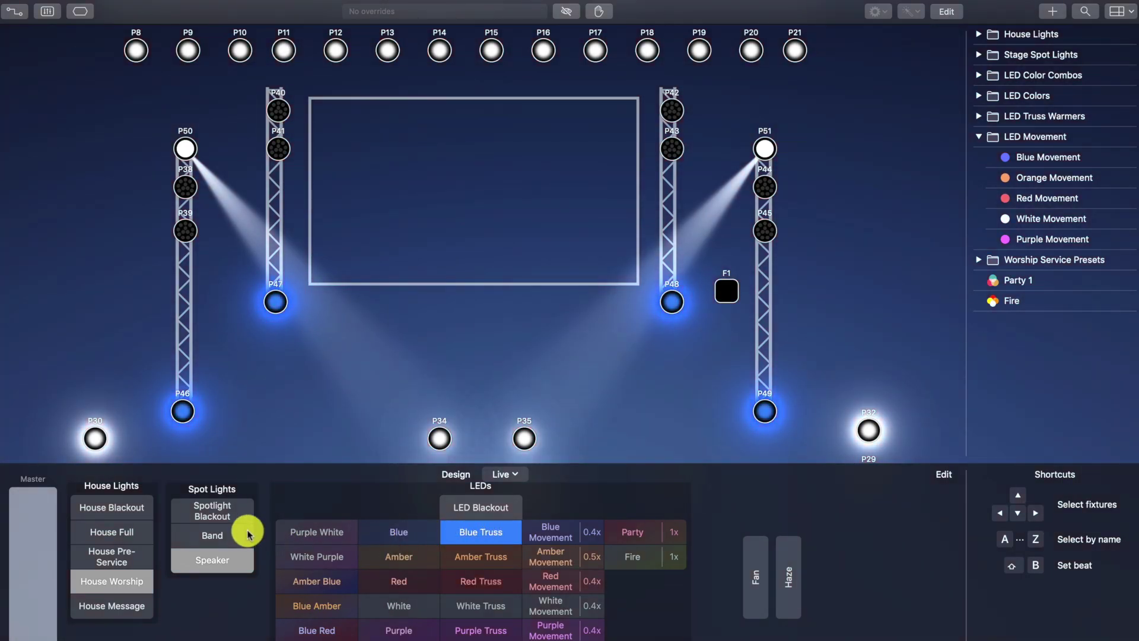
click(235, 517)
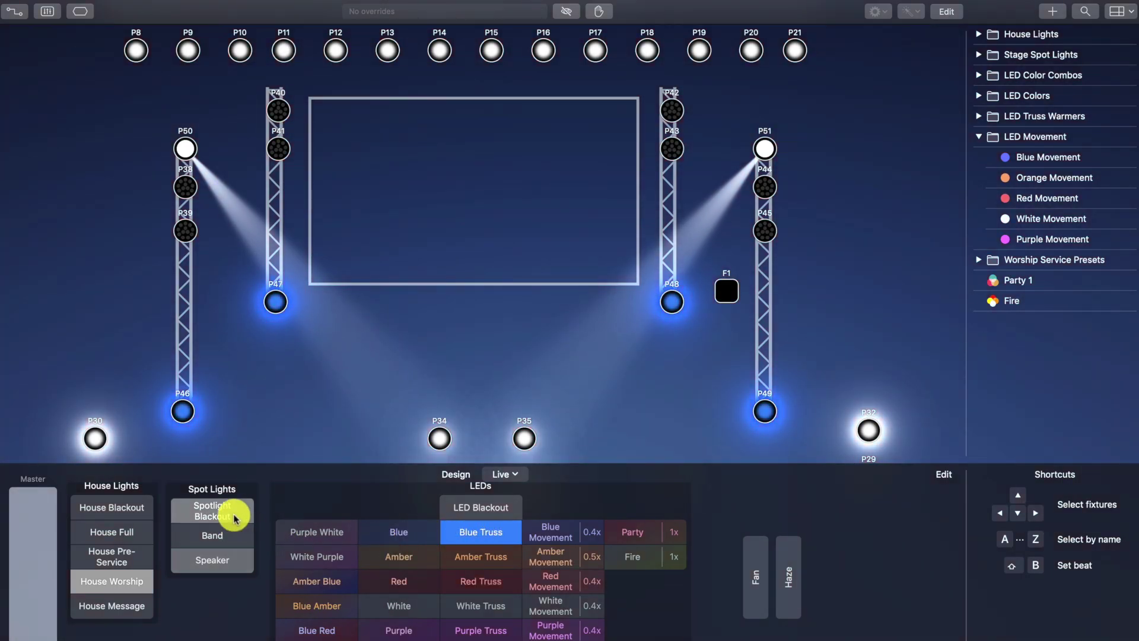
click(396, 559)
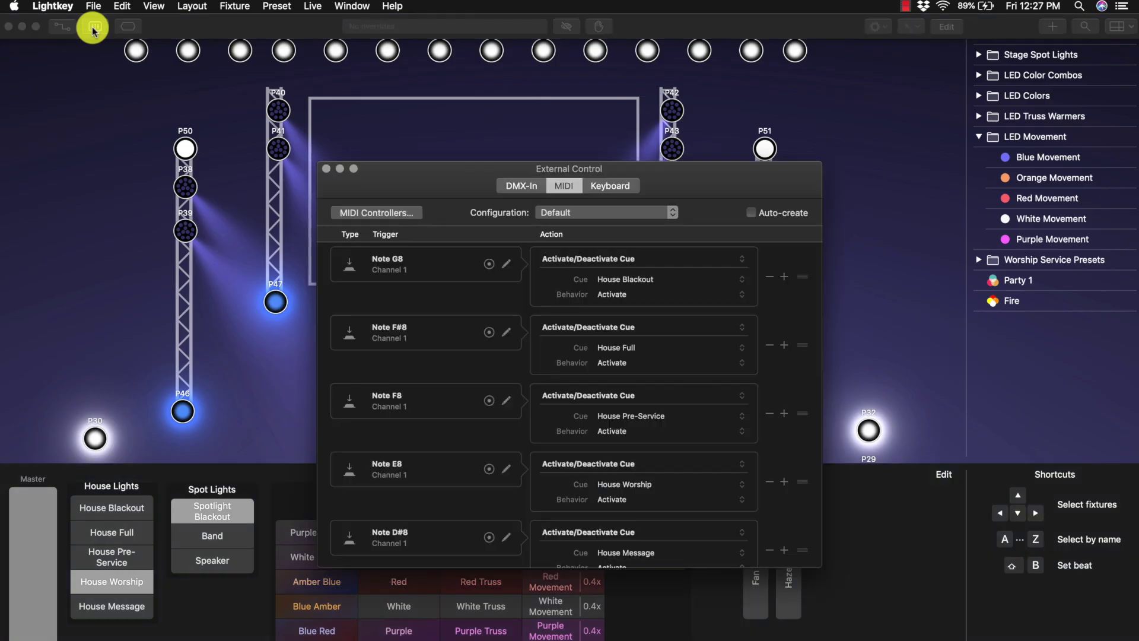
- Open the MIDI controller preferences from the External Control settings
click(396, 212)
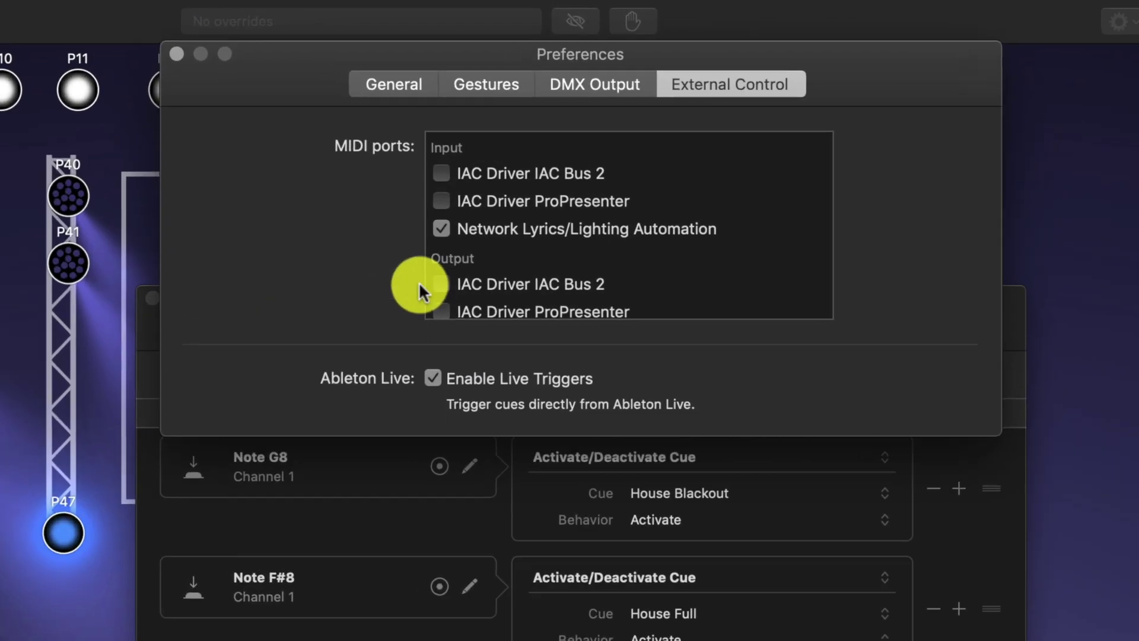